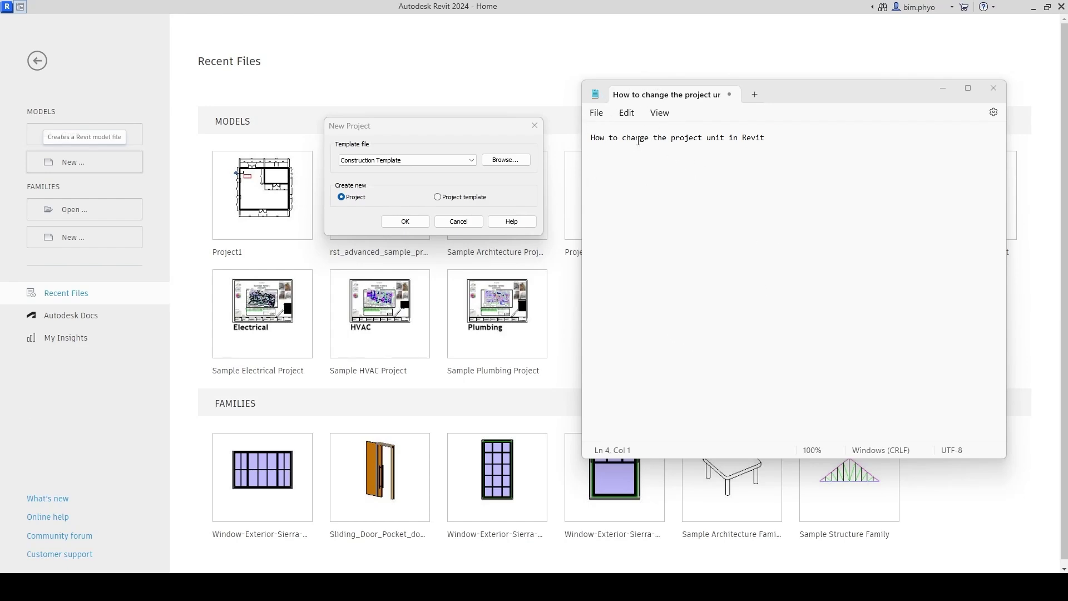
Step: Bring Revit's New Project dialog to the front
left_click(460, 136)
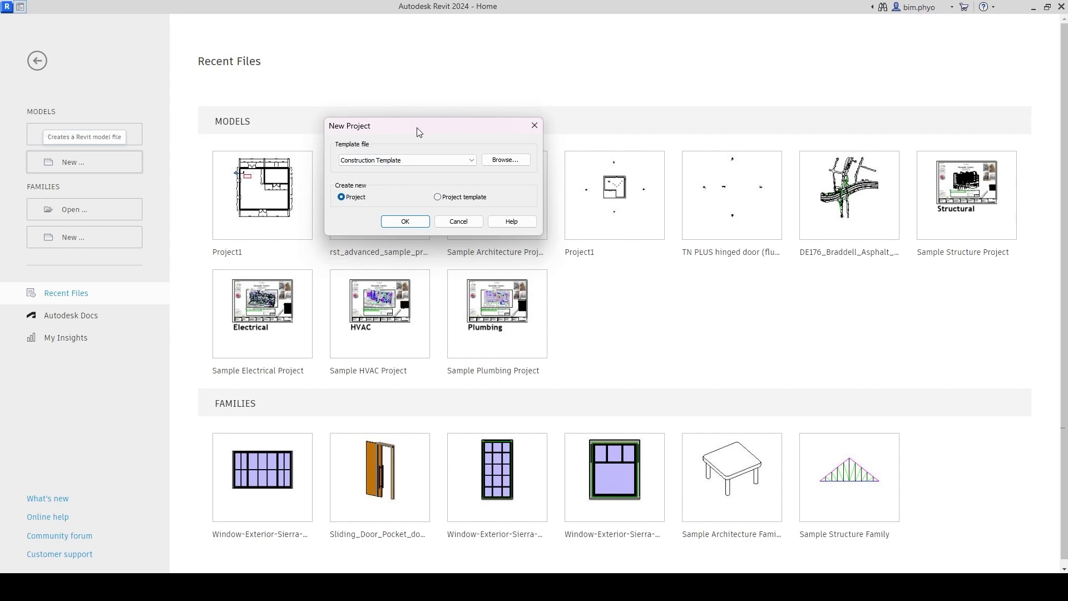
Step: Browse templates in List view, go up to the Templates folder, and cancel without choosing
left_click(505, 159)
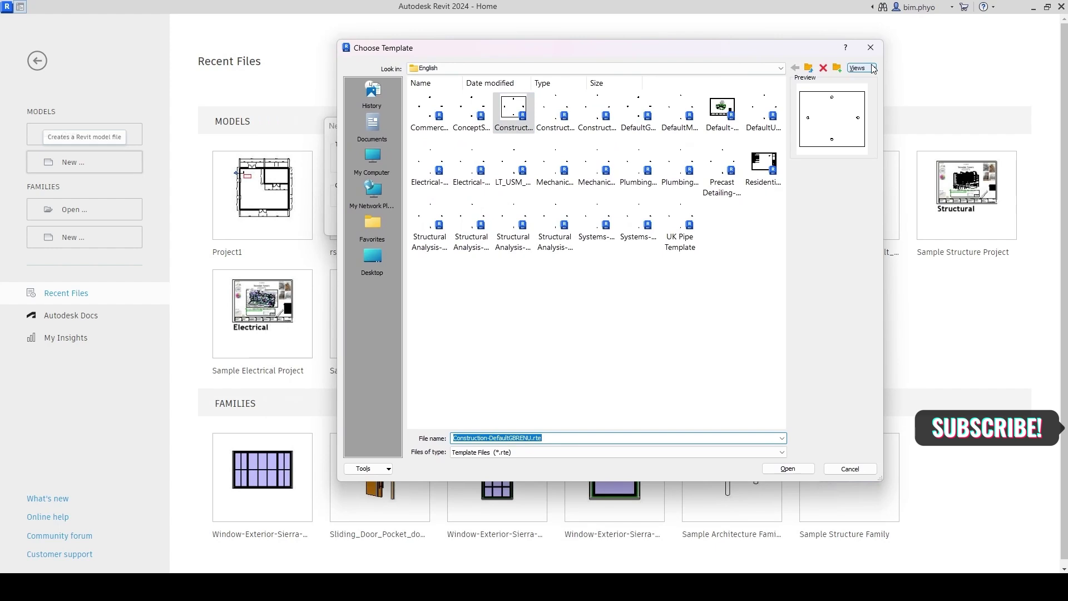
left_click(862, 67)
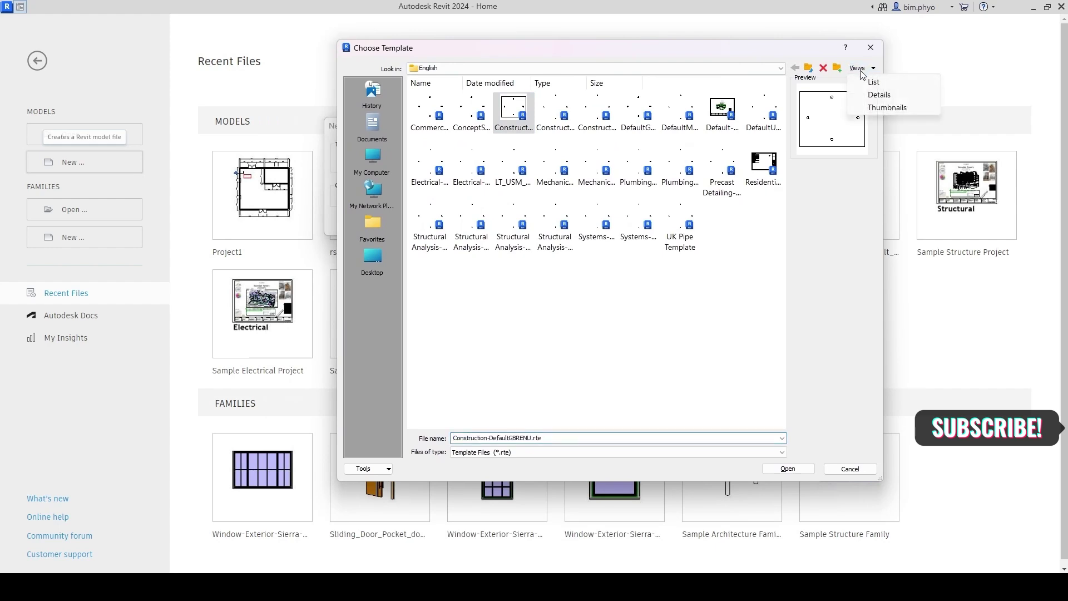
left_click(885, 82)
left_click_drag(575, 48, 713, 53)
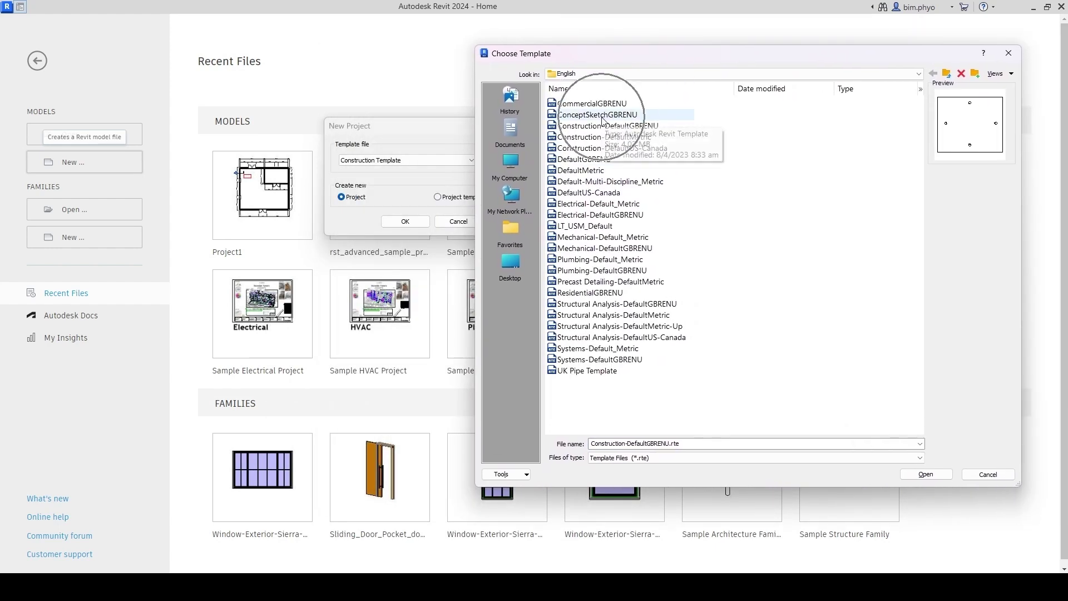
left_click(948, 74)
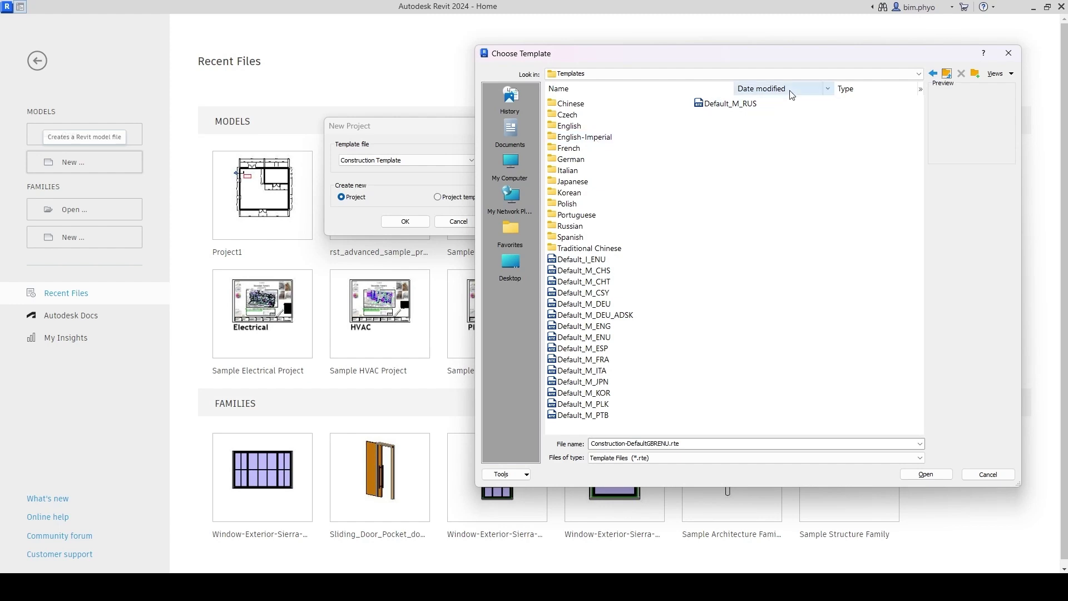
left_click(1008, 52)
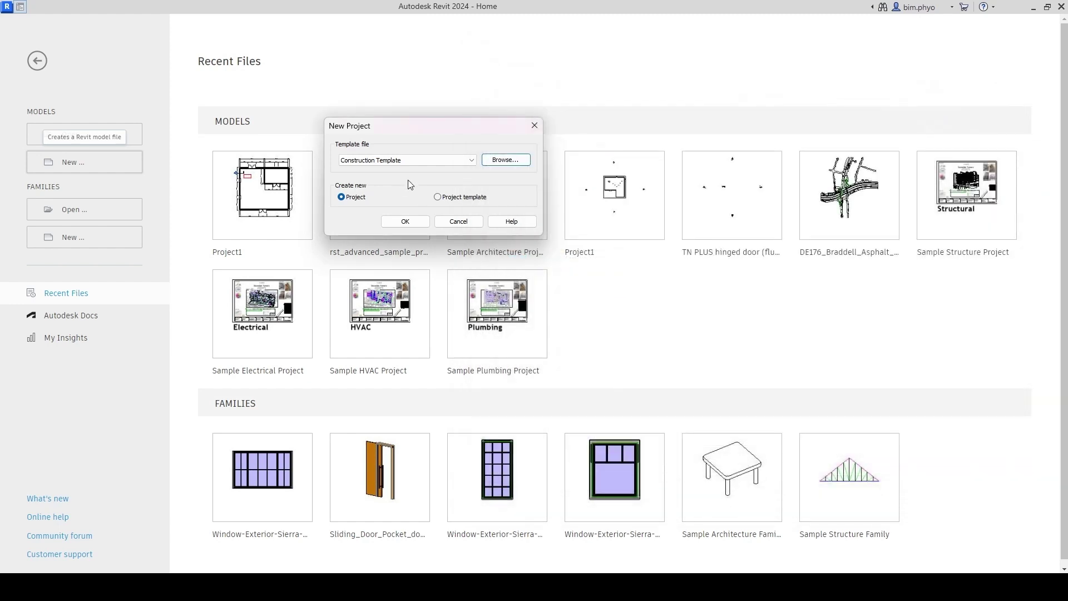
Step: Create a new Project from Construction Template, opening the Level 0 plan
left_click(383, 167)
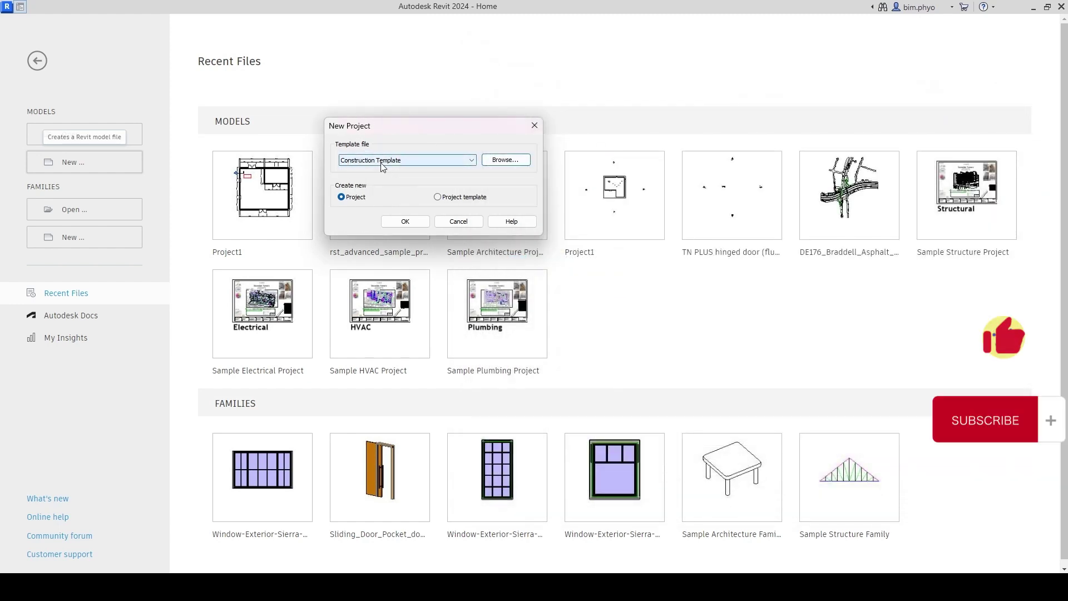
left_click(397, 223)
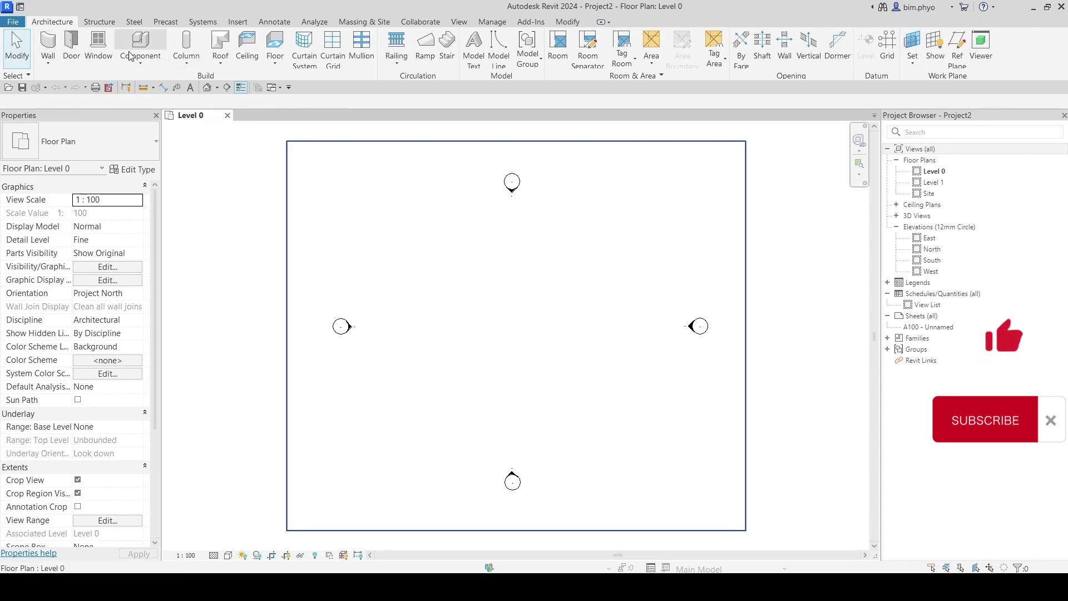
Step: Start placing walls with their height set up to Level 1
left_click(48, 46)
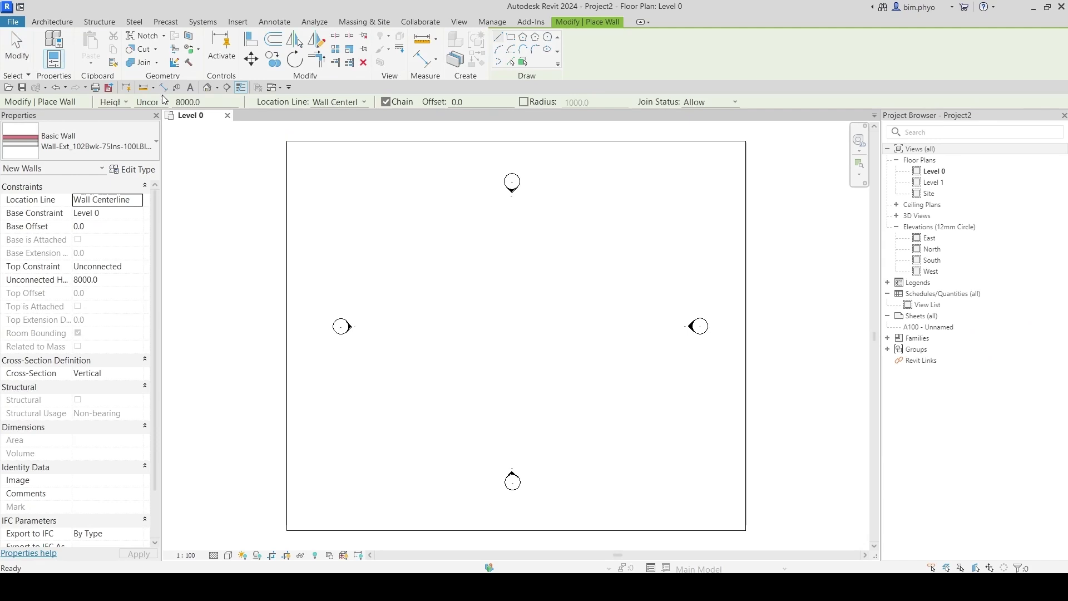
left_click(111, 102)
left_click(112, 122)
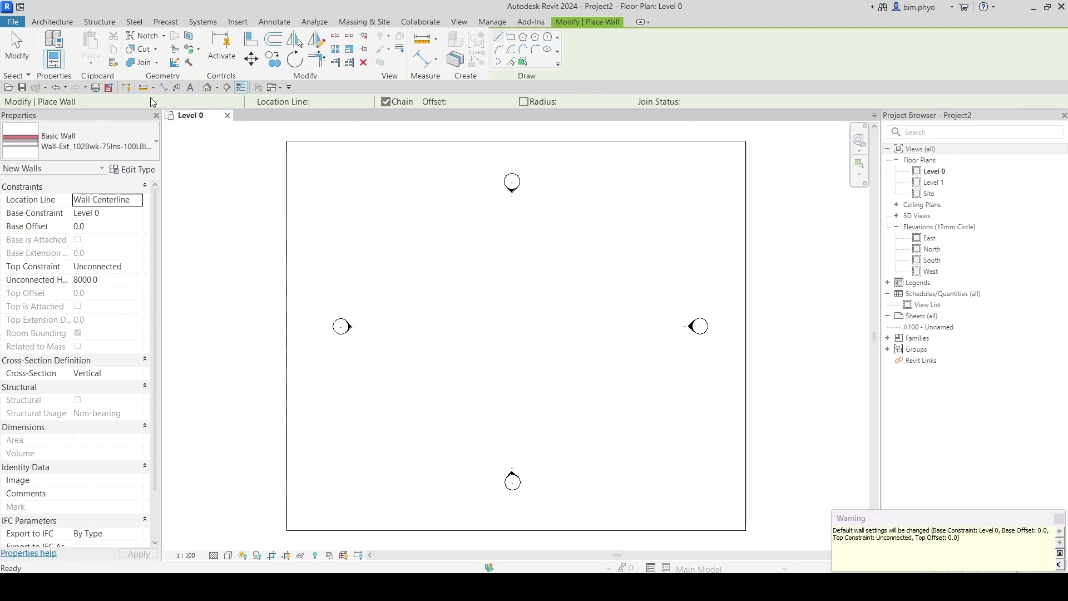
left_click(112, 102)
left_click(113, 122)
left_click(154, 102)
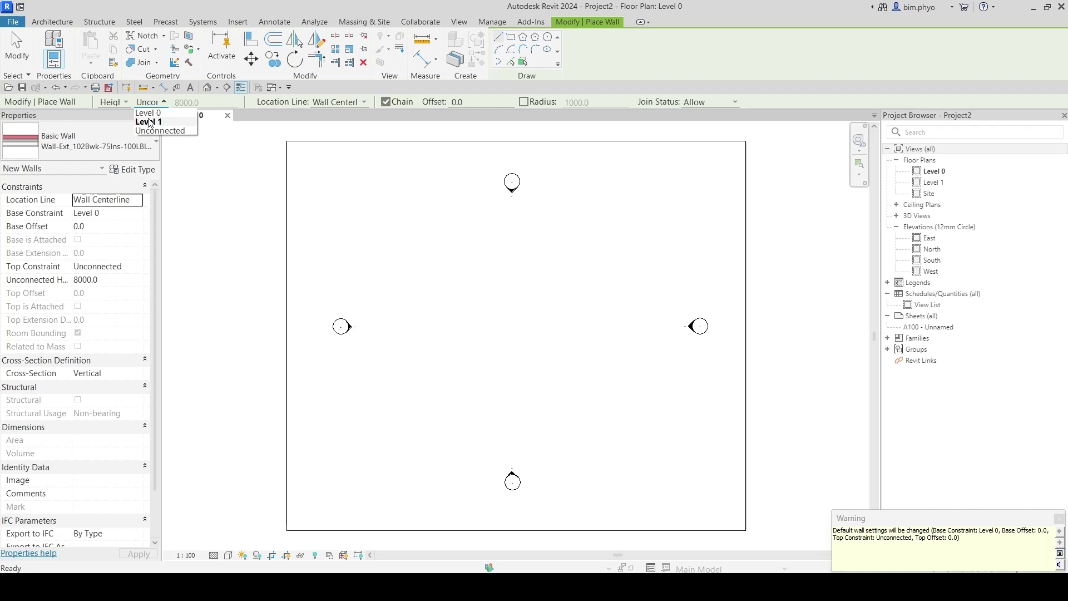
left_click(151, 109)
Step: Draw a rectangle of walls from two opposite corners and finish placing them
left_click(511, 40)
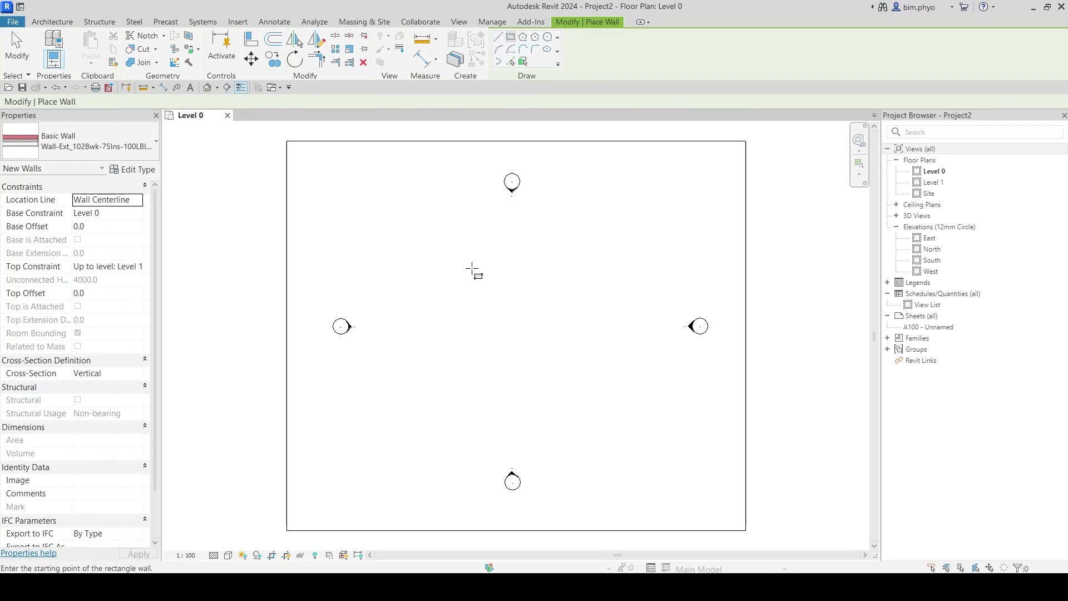
left_click(446, 270)
left_click(592, 400)
scroll(512, 314, "up", 3)
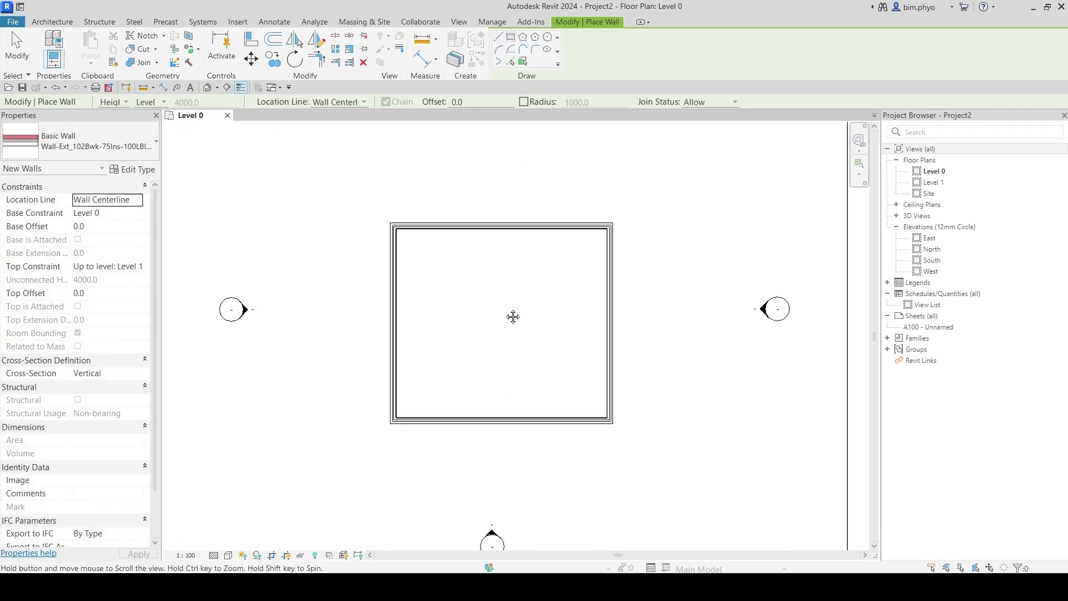
scroll(467, 300, "up", 2)
key("Escape")
key("Escape")
key("i")
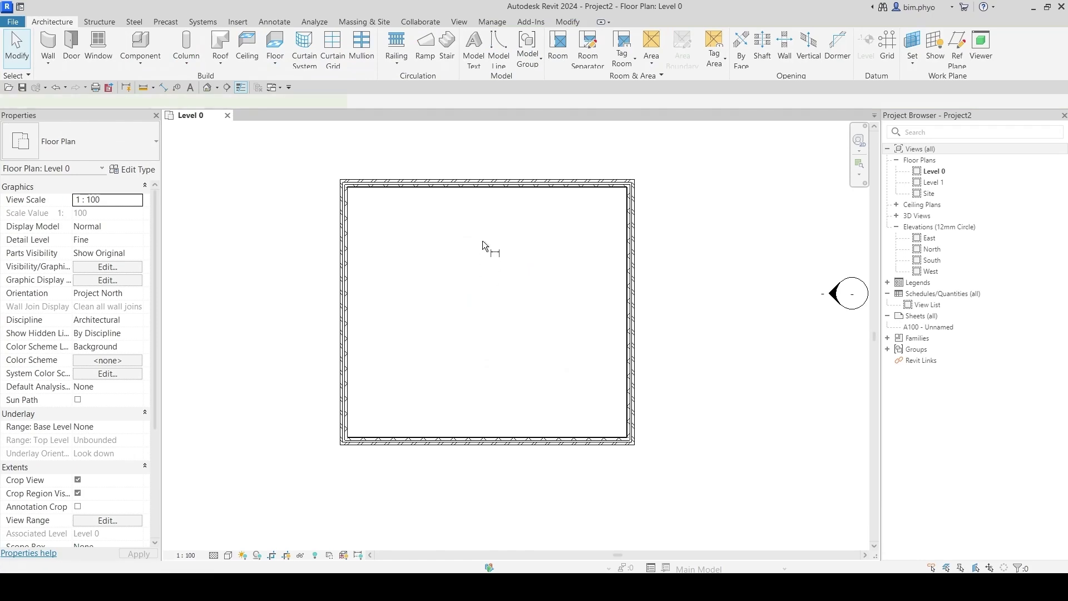
Step: Add a 10800 width dimension and a 9700 depth dimension across the wall rectangle
left_click(632, 428)
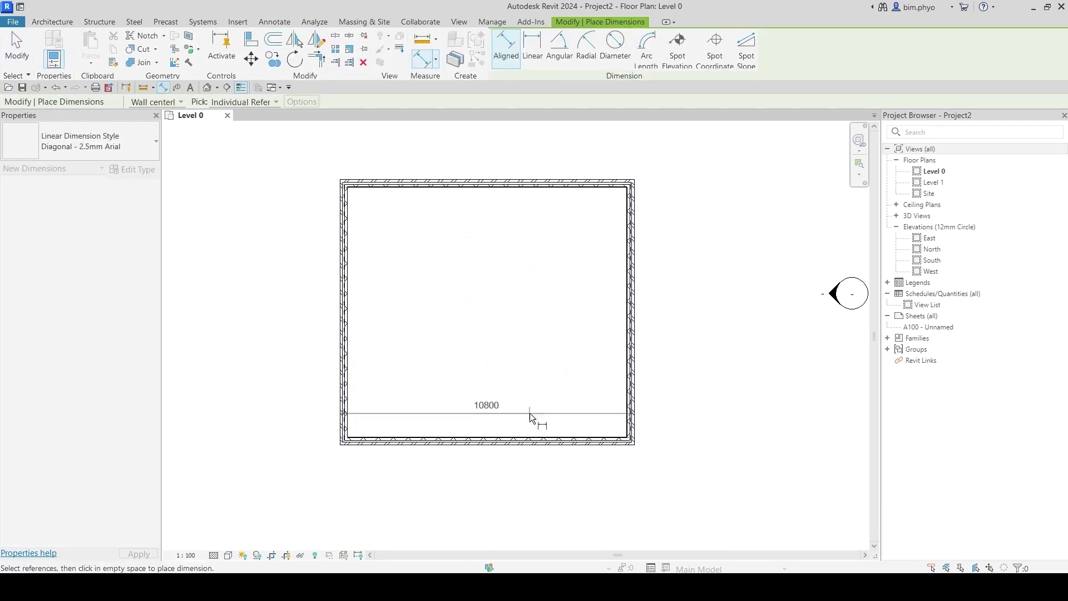
left_click(538, 406)
left_click(615, 183)
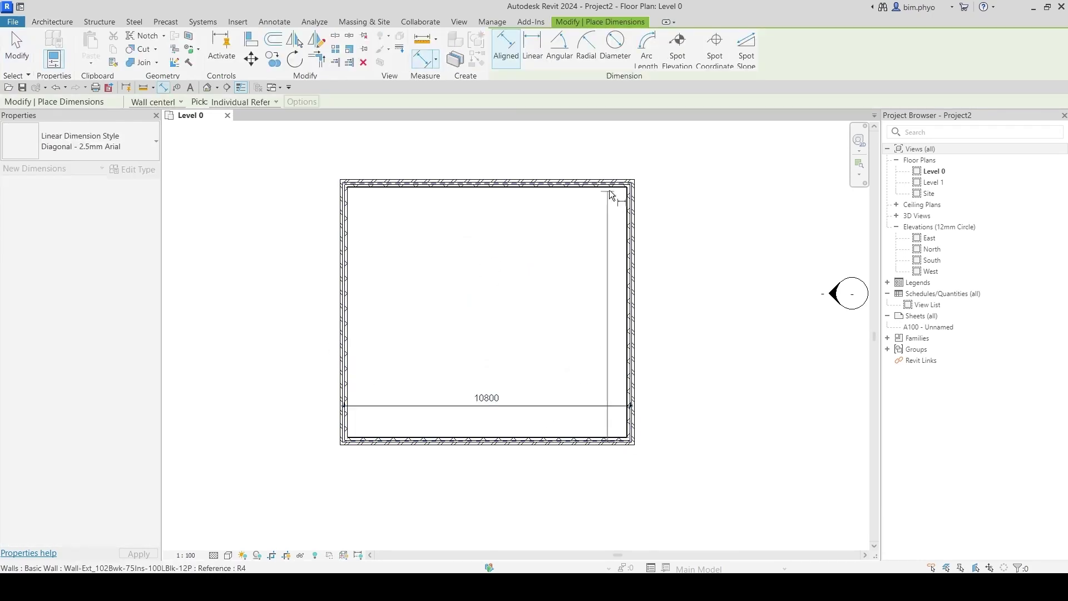
left_click(610, 441)
left_click(598, 308)
middle_click_drag(699, 287, 702, 273)
key("Escape")
key("Escape")
scroll(611, 336, "up", 2)
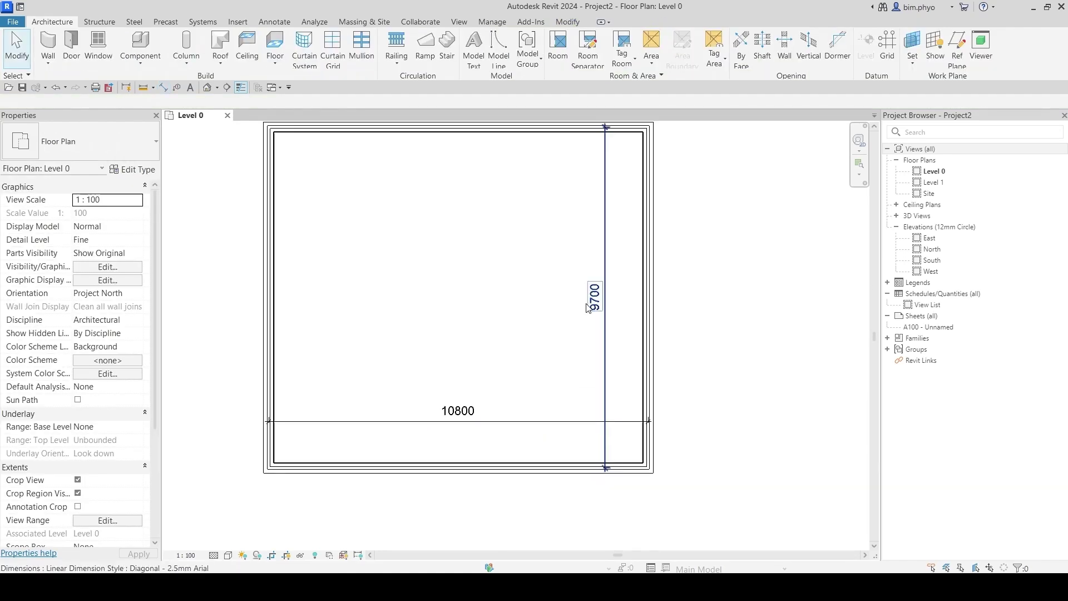
scroll(601, 326, "up", 2)
scroll(596, 321, "down", 4)
scroll(593, 316, "up", 5)
scroll(593, 315, "down", 1)
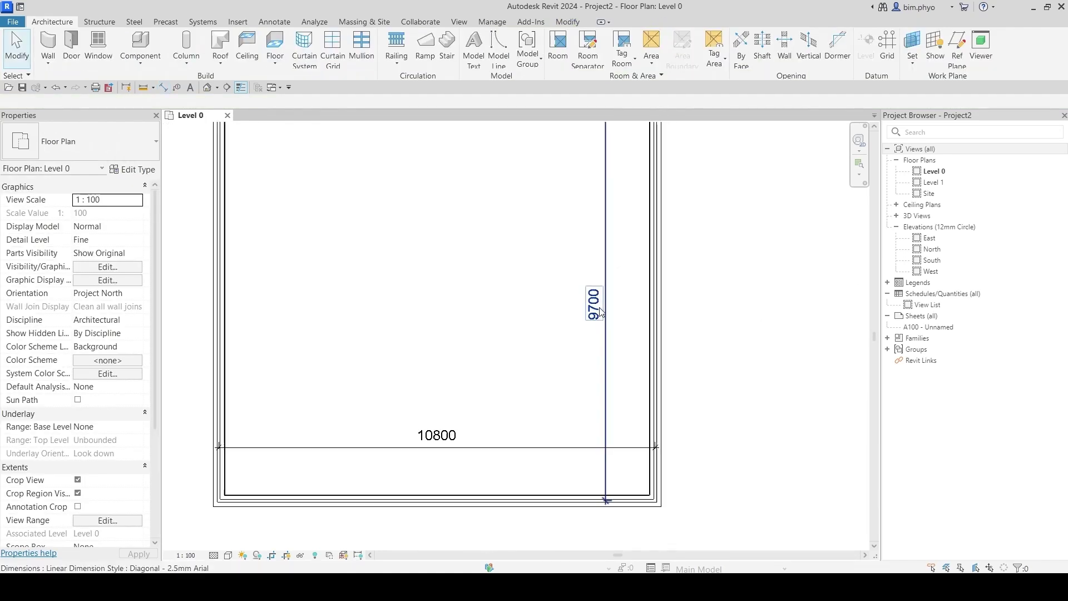
scroll(597, 313, "down", 1)
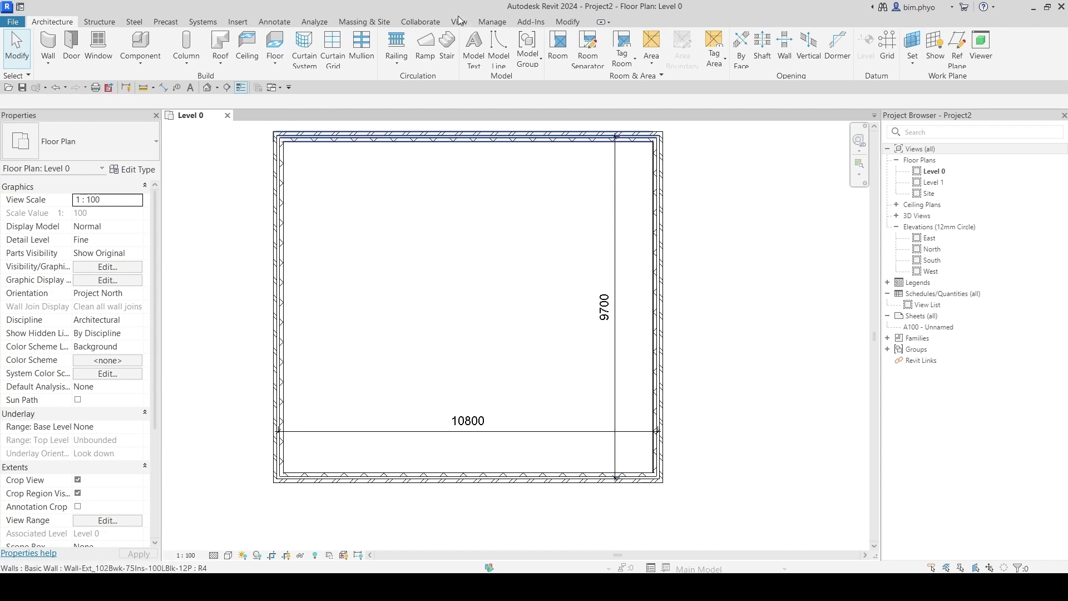
left_click(489, 27)
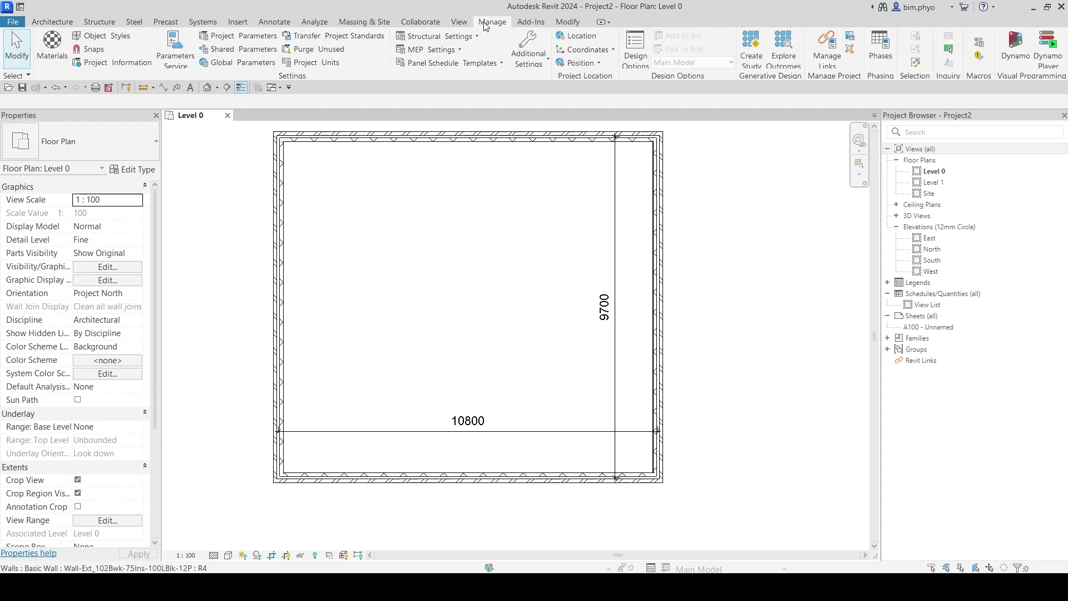
Step: Open Project Units on the Common discipline and bring up the millimetre Length format
left_click(314, 63)
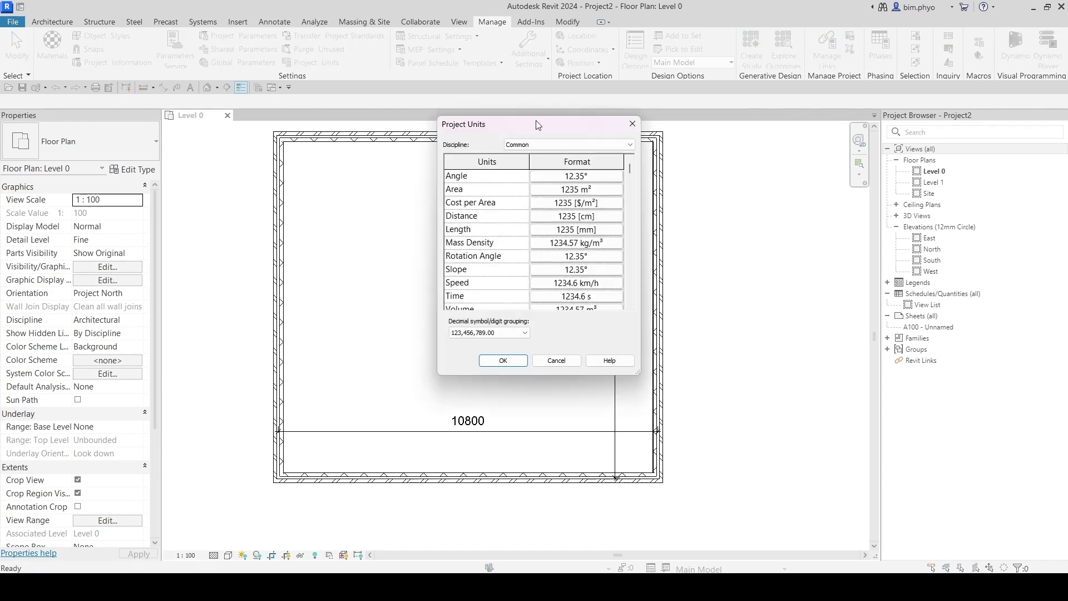
left_click_drag(538, 123, 664, 117)
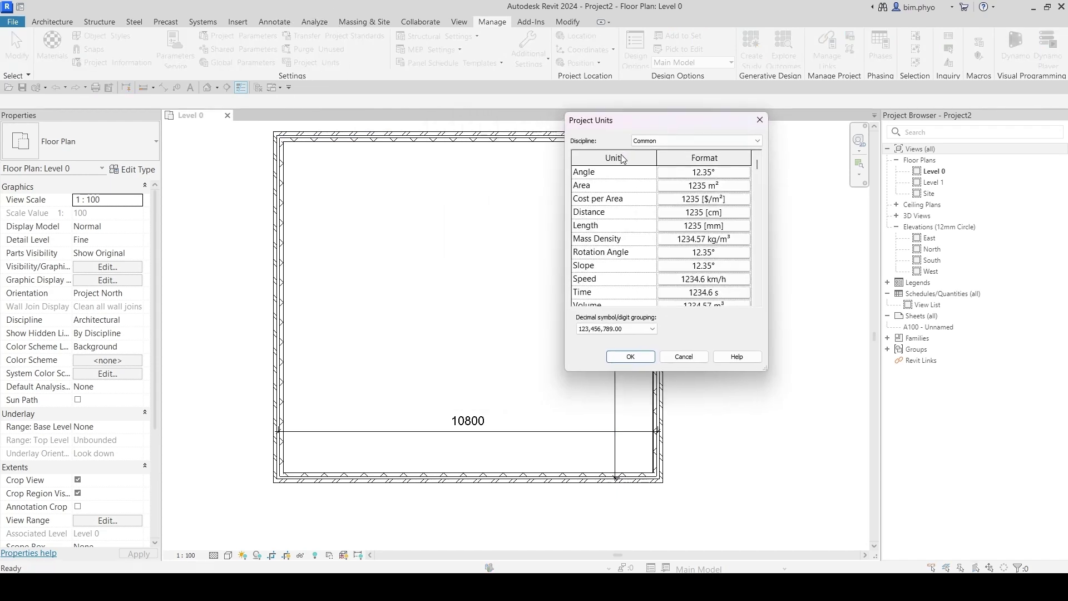
left_click(657, 142)
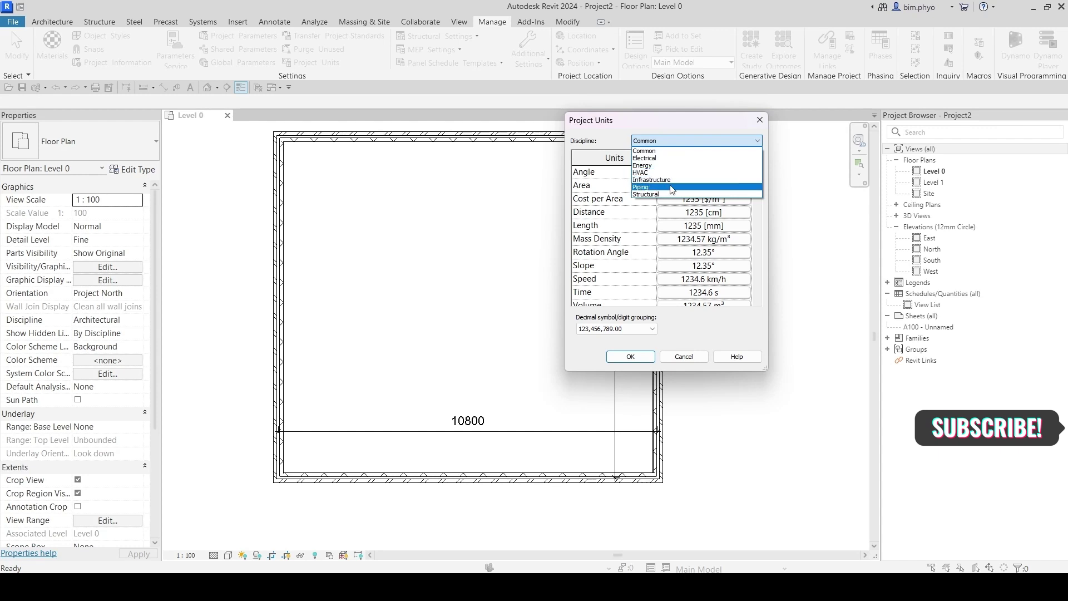
left_click(685, 129)
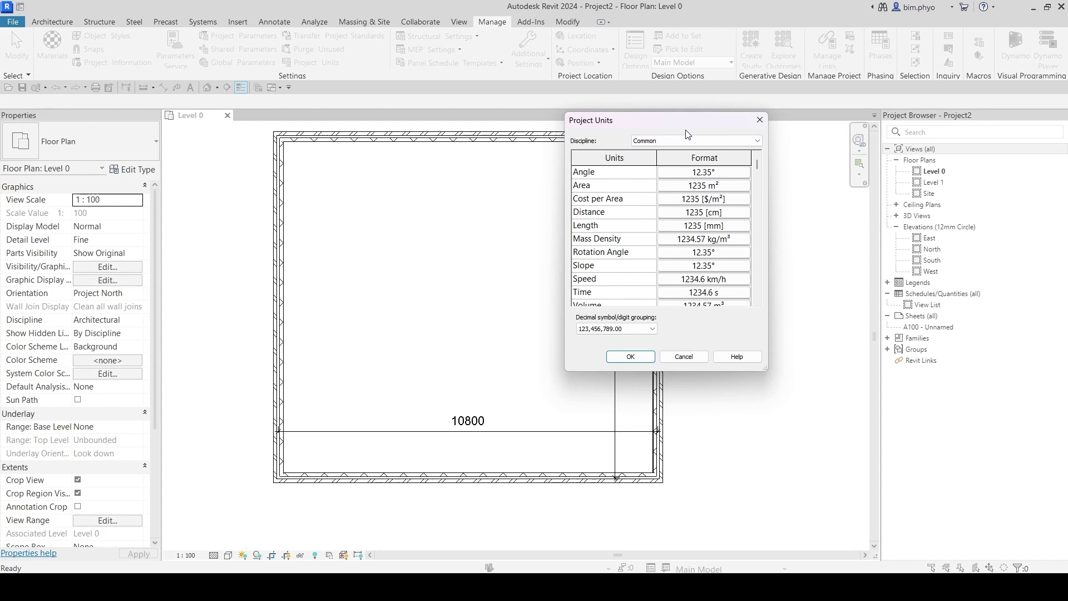
left_click(697, 225)
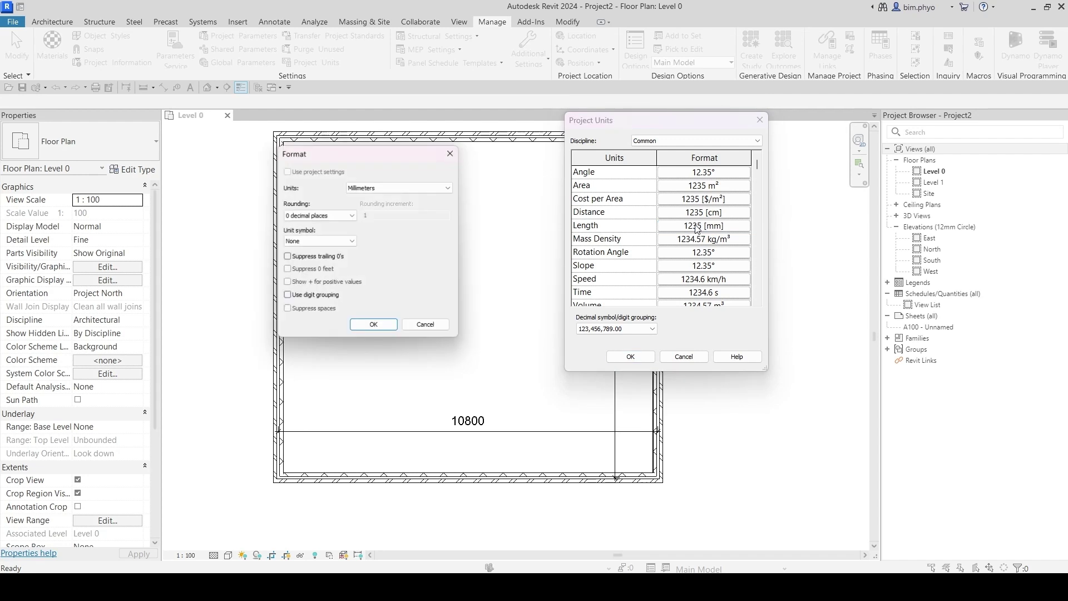
Step: Change Length to feet and fractional inches (nearest 1/2") and apply the units
left_click(385, 186)
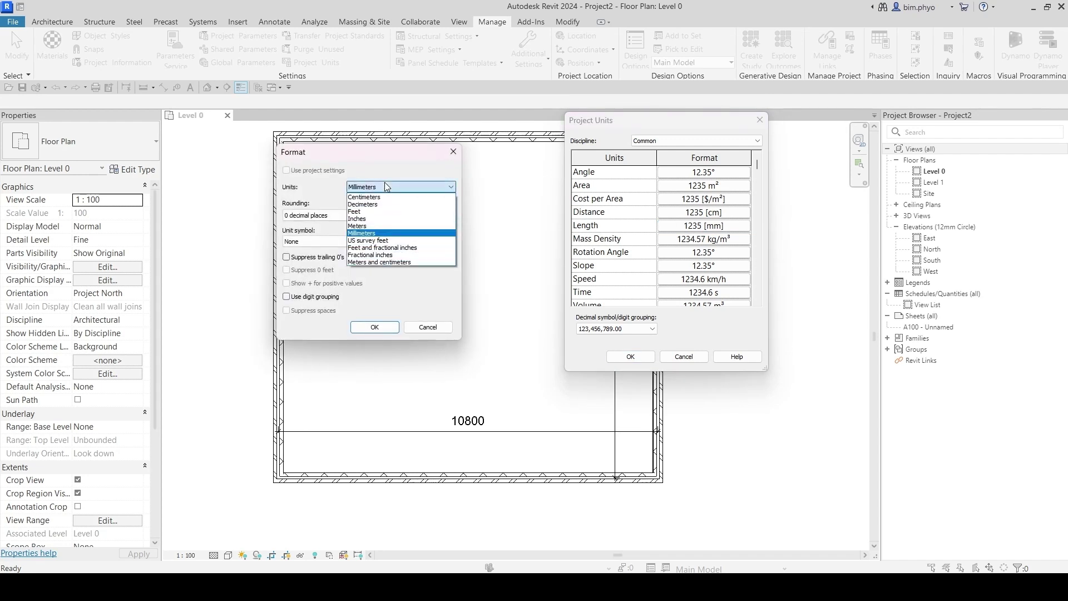
left_click(384, 248)
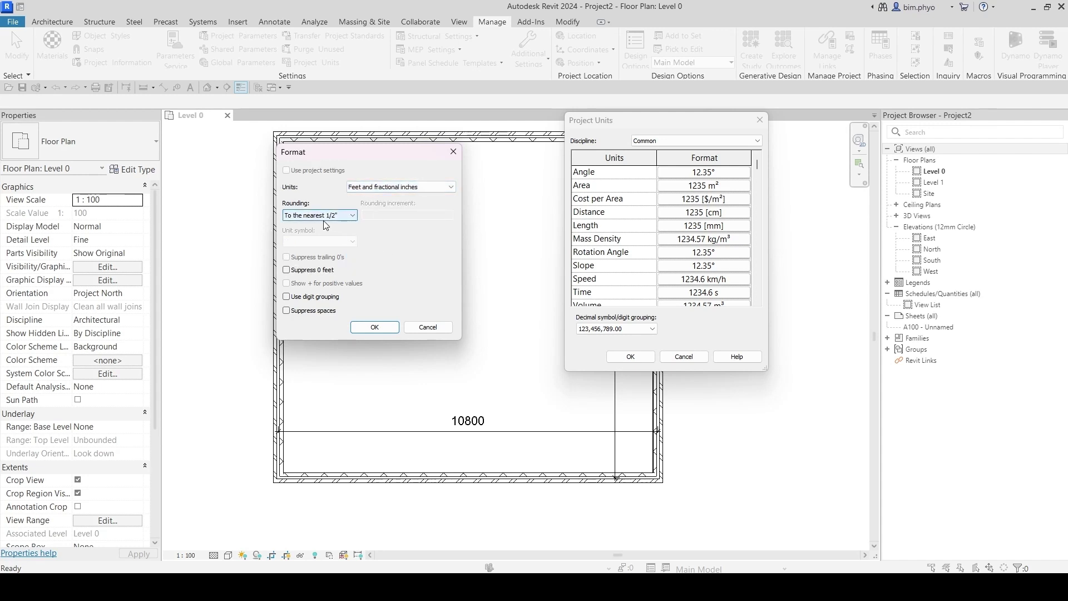
key("shift+Tab")
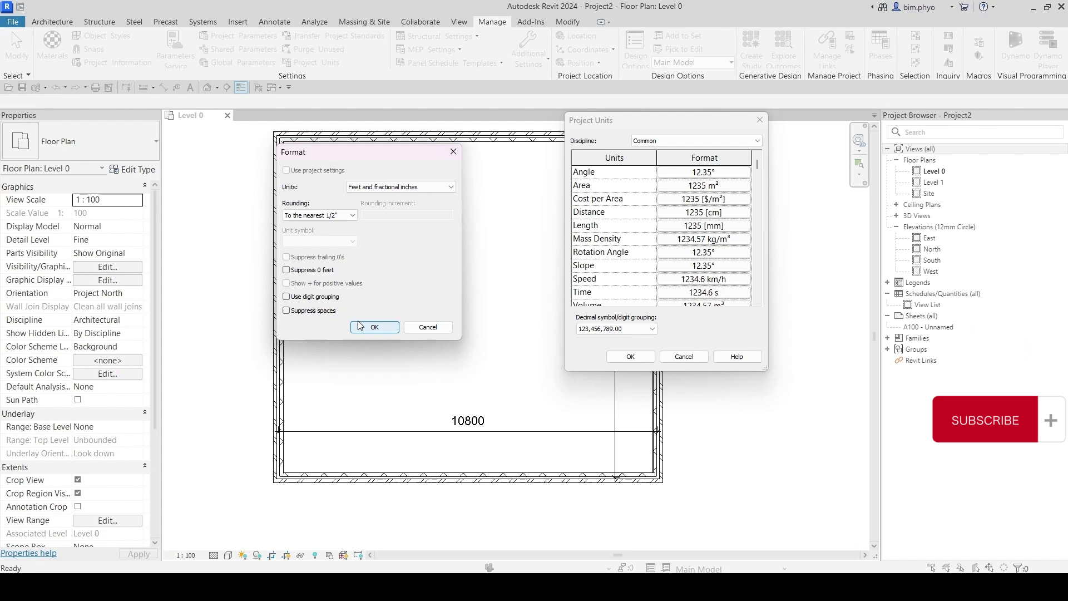
left_click(359, 327)
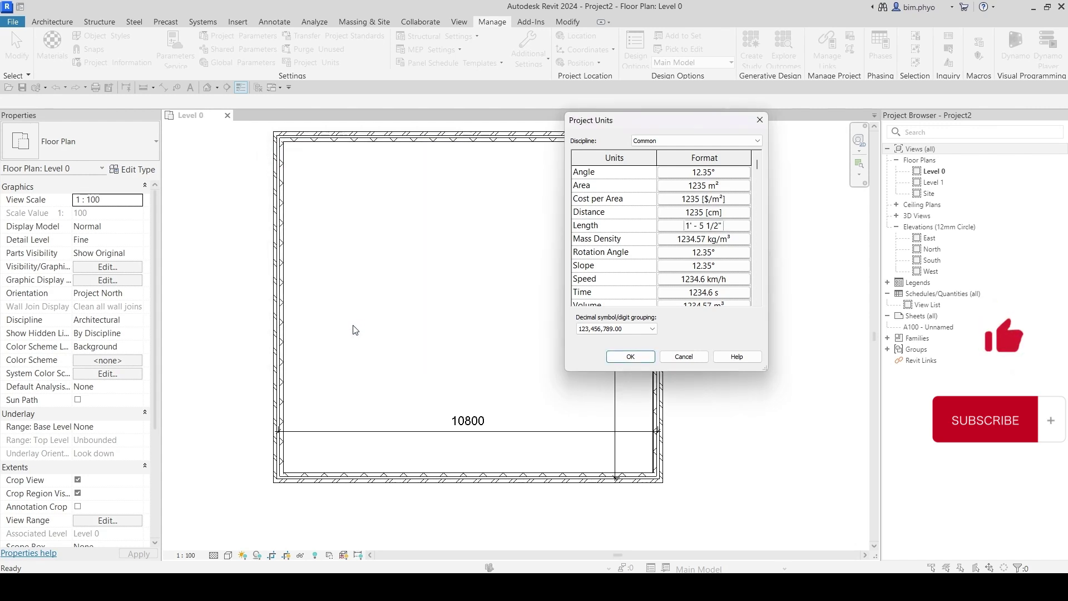
left_click(630, 356)
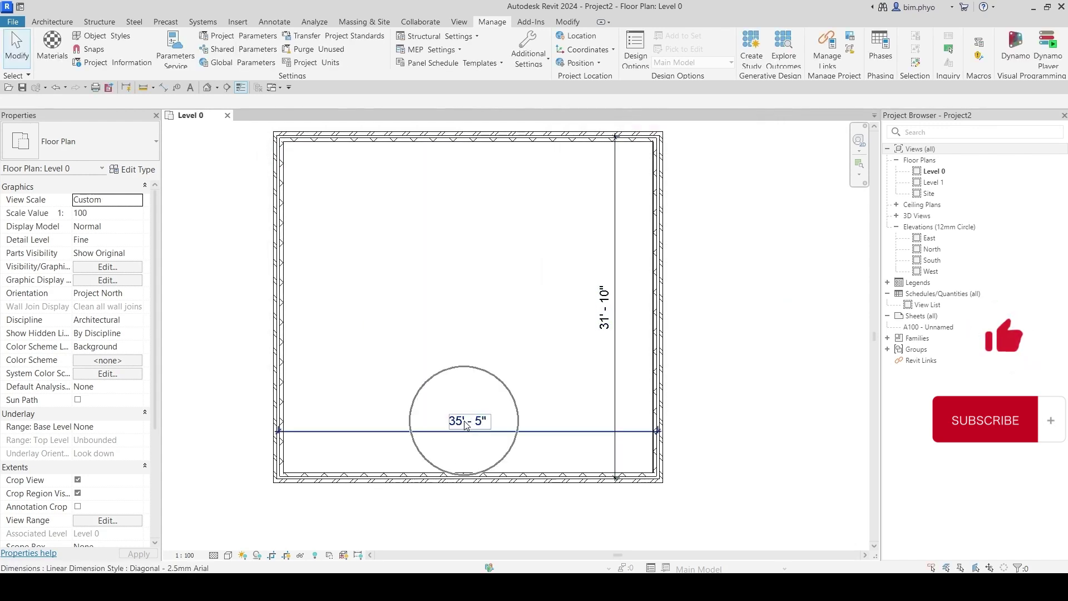
scroll(485, 392, "down", 2)
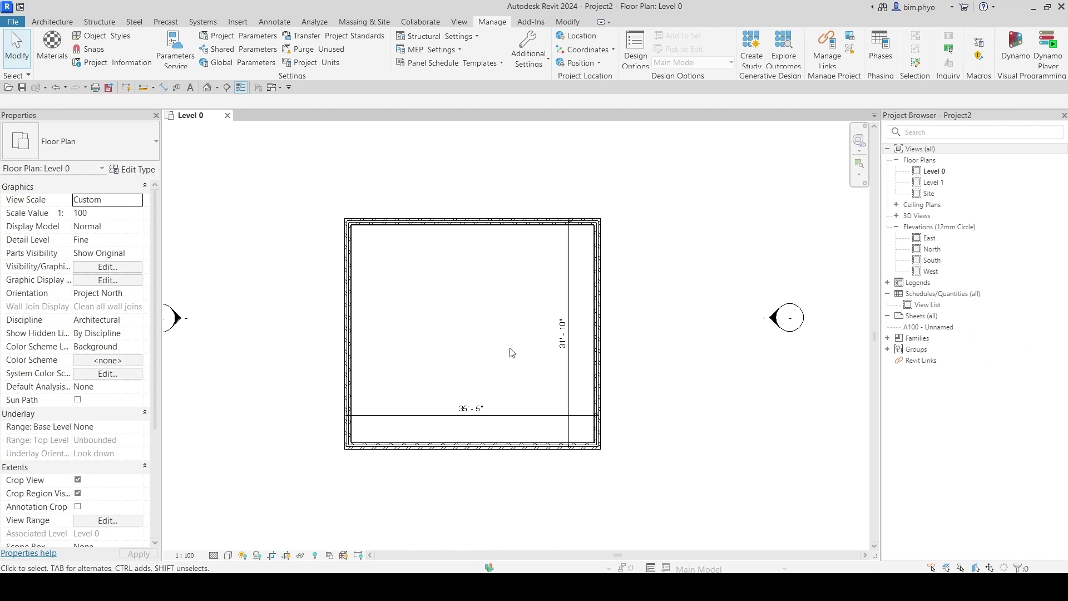
Step: Pan the plan slightly and reopen Project Units
middle_click_drag(477, 186, 454, 169)
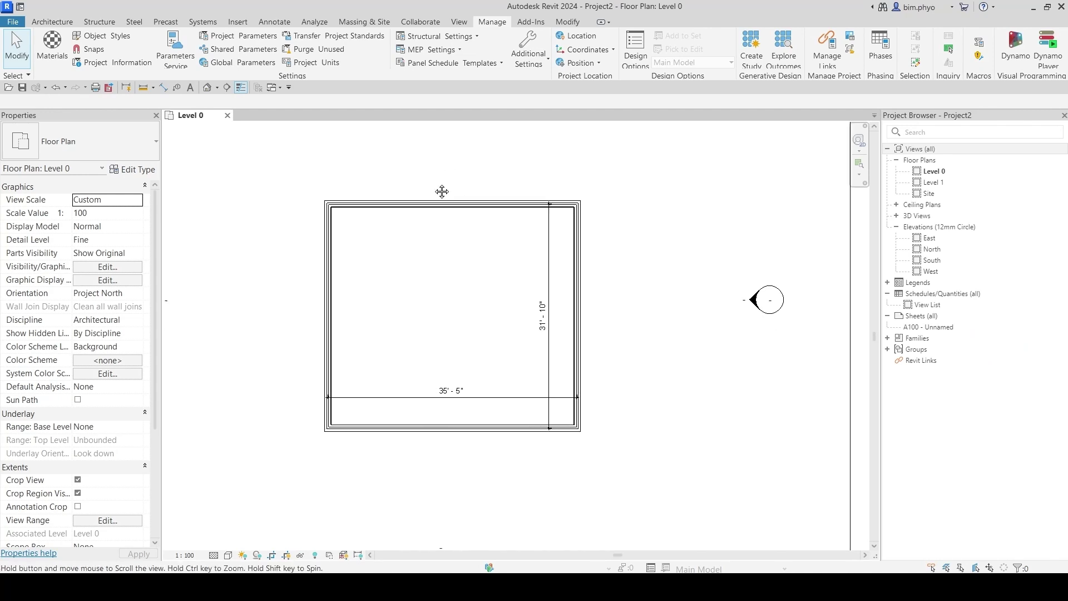
left_click(318, 63)
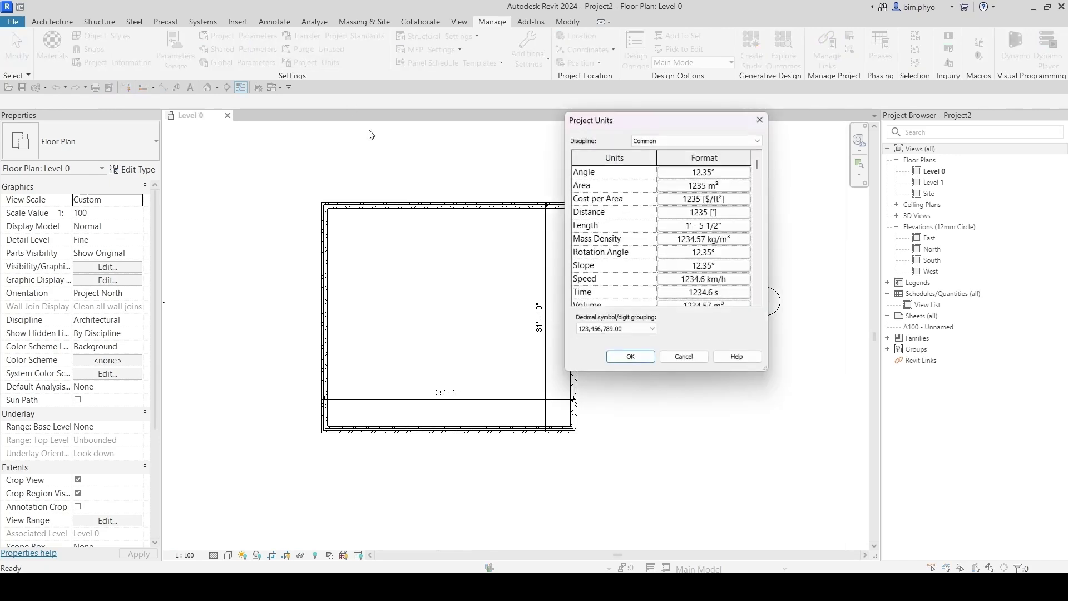
Step: Set the Area format to square feet
left_click(706, 185)
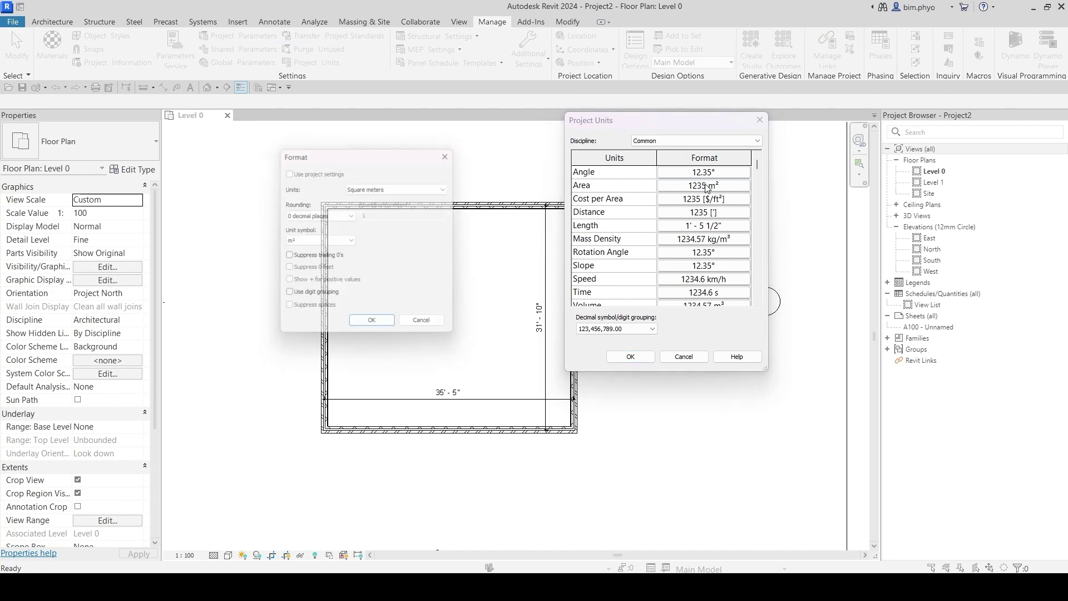
left_click(410, 187)
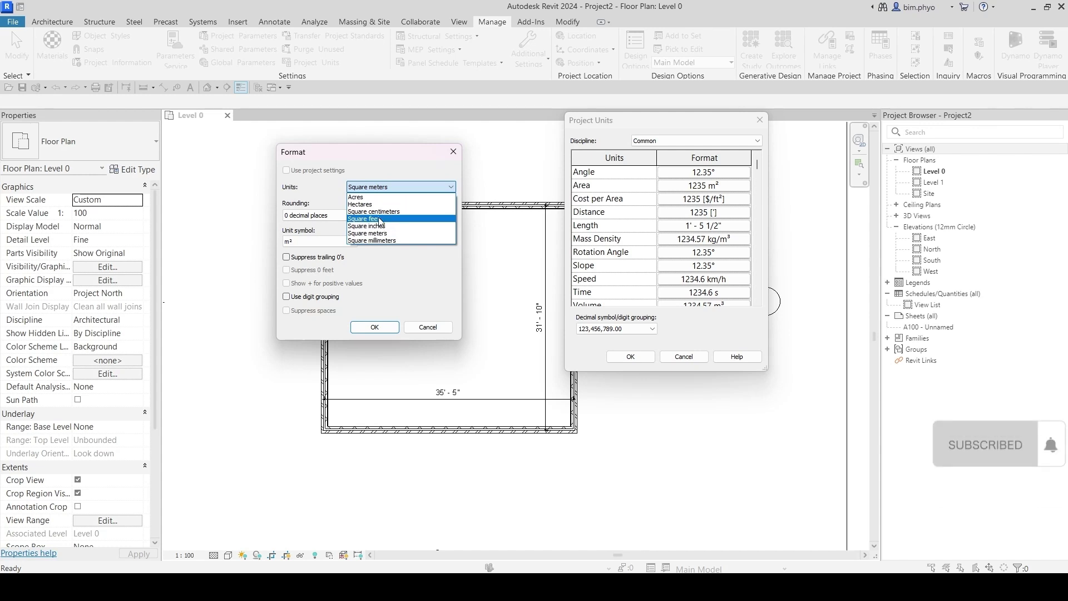
left_click(379, 219)
left_click(375, 326)
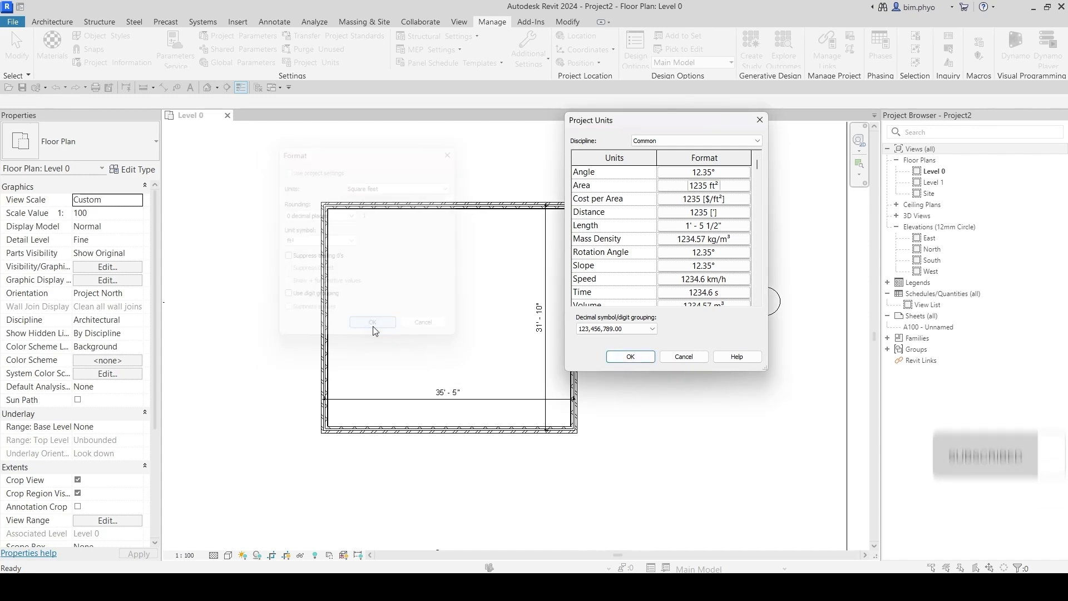
Step: Set Mass Density to pounds mass per cubic foot (1234.57 lb/ft³)
left_click(706, 240)
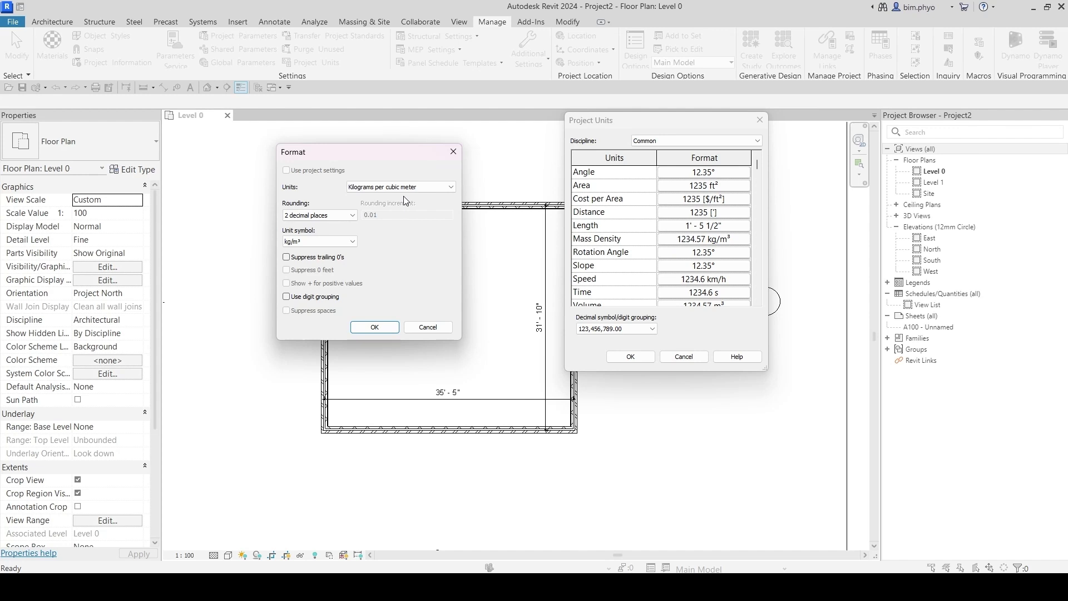
left_click(388, 186)
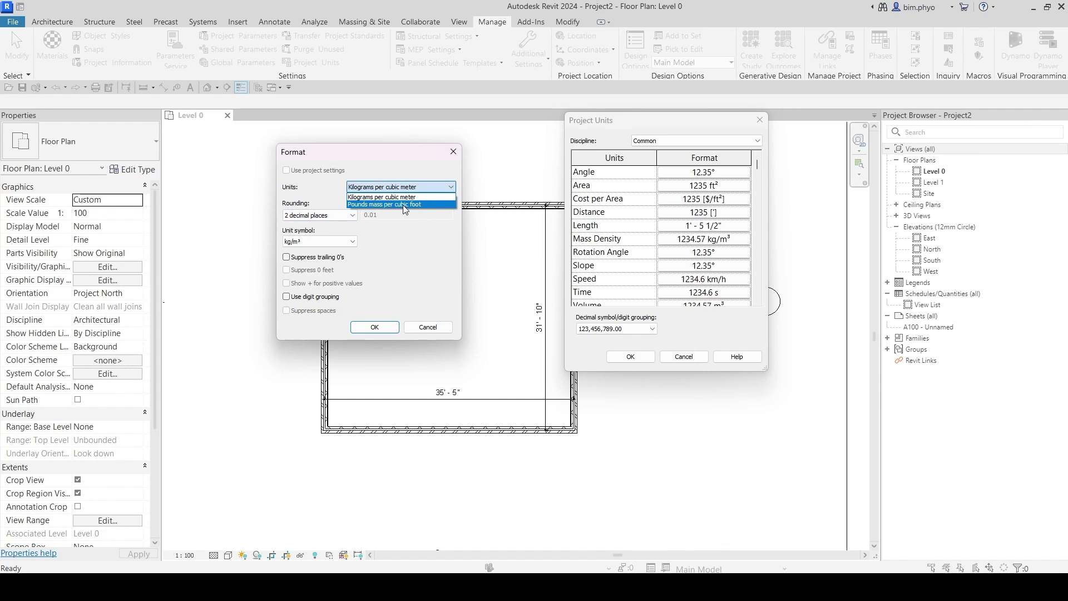
left_click(417, 206)
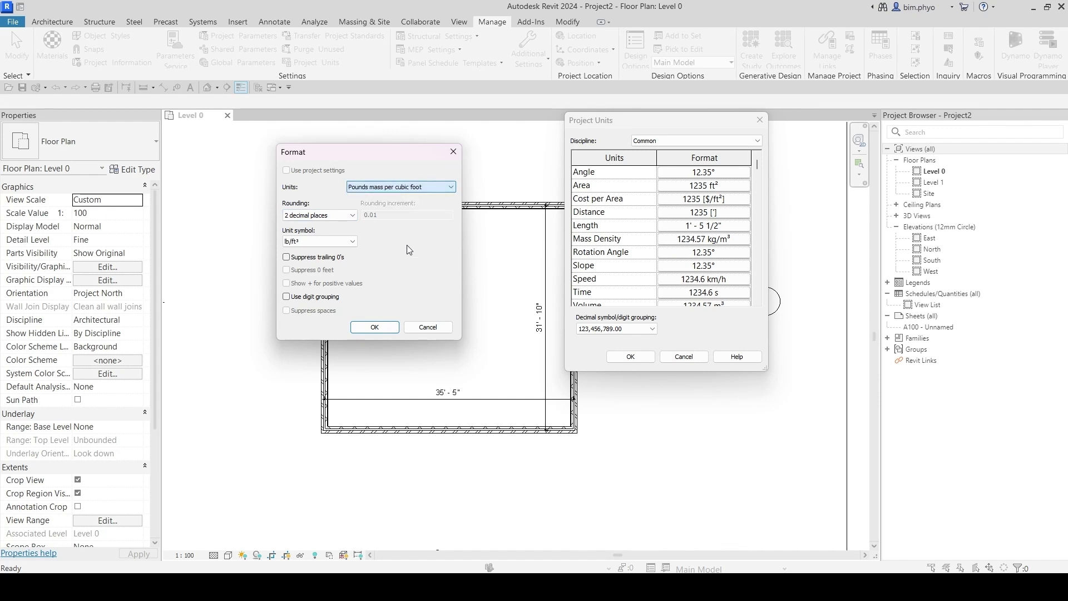
left_click(373, 327)
scroll(690, 231, "down", 1)
scroll(692, 214, "up", 1)
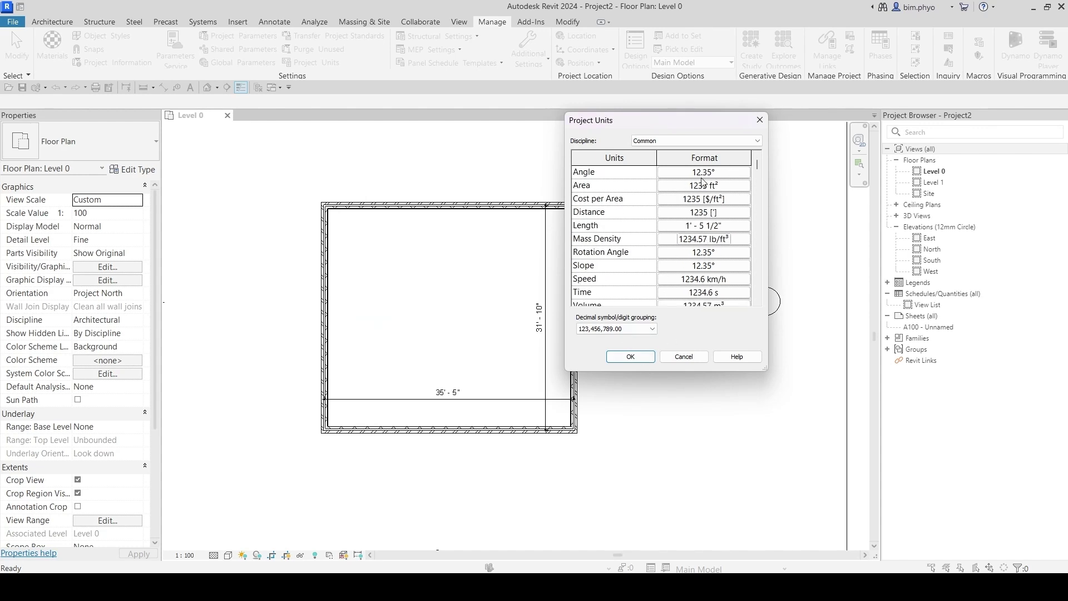
scroll(721, 217, "down", 1)
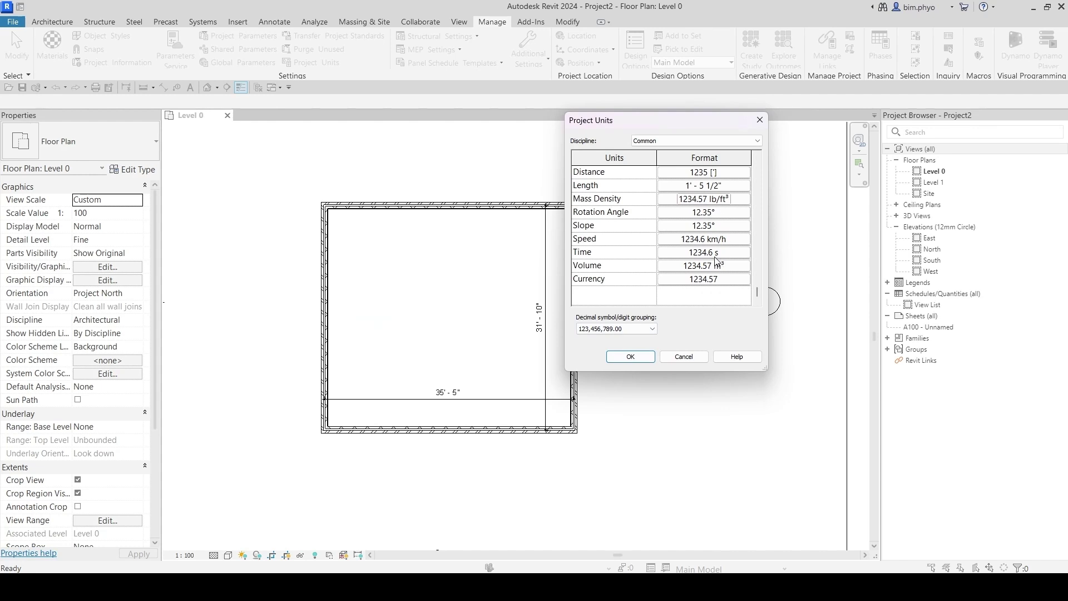
Step: Set the Speed format to miles per hour (1234.6 mph)
left_click(704, 240)
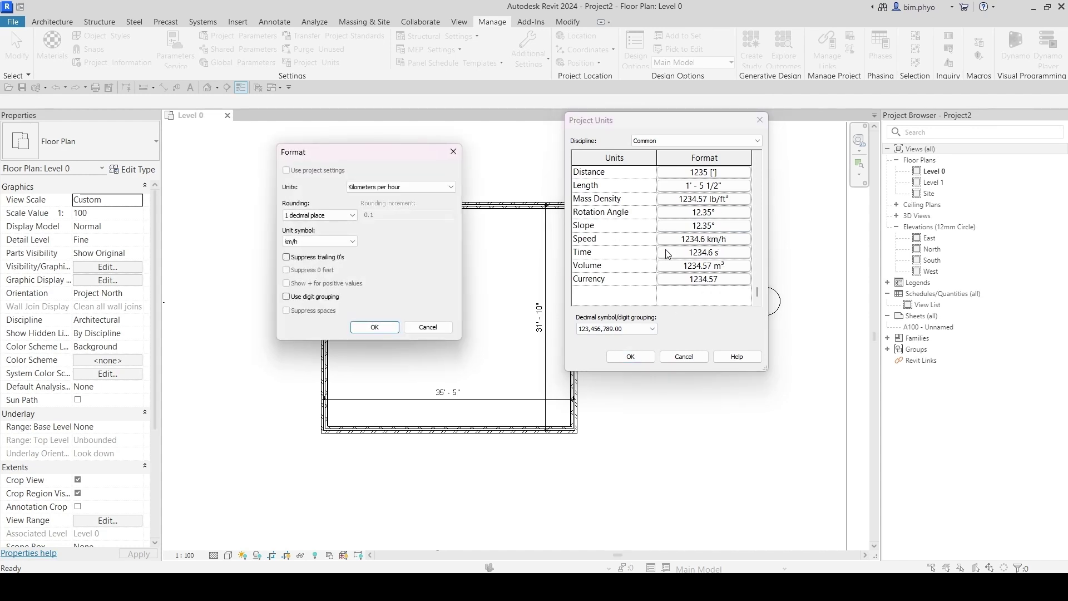
left_click(368, 187)
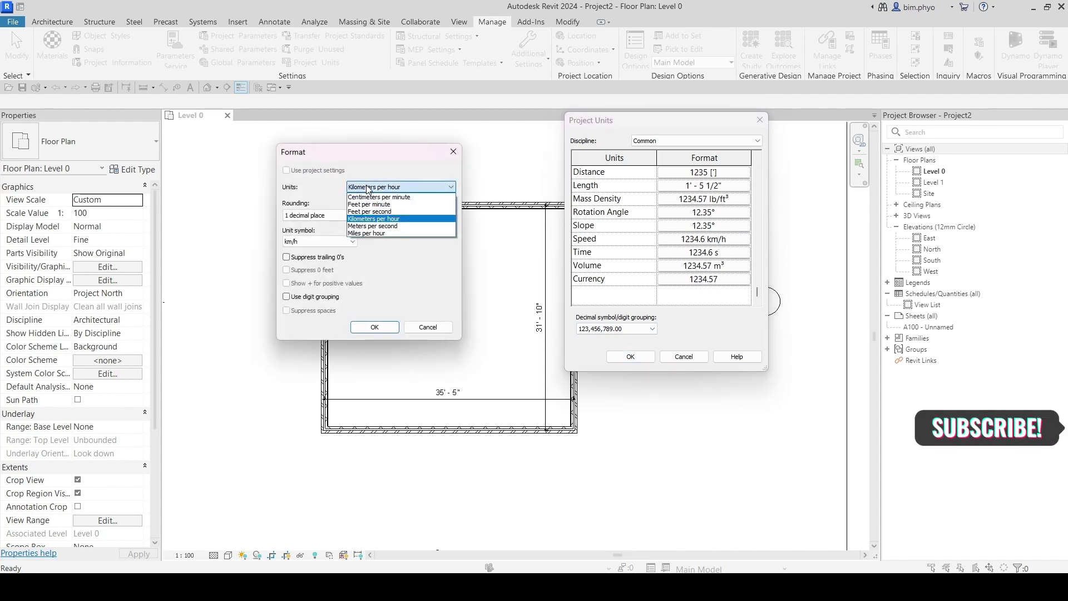
left_click(377, 234)
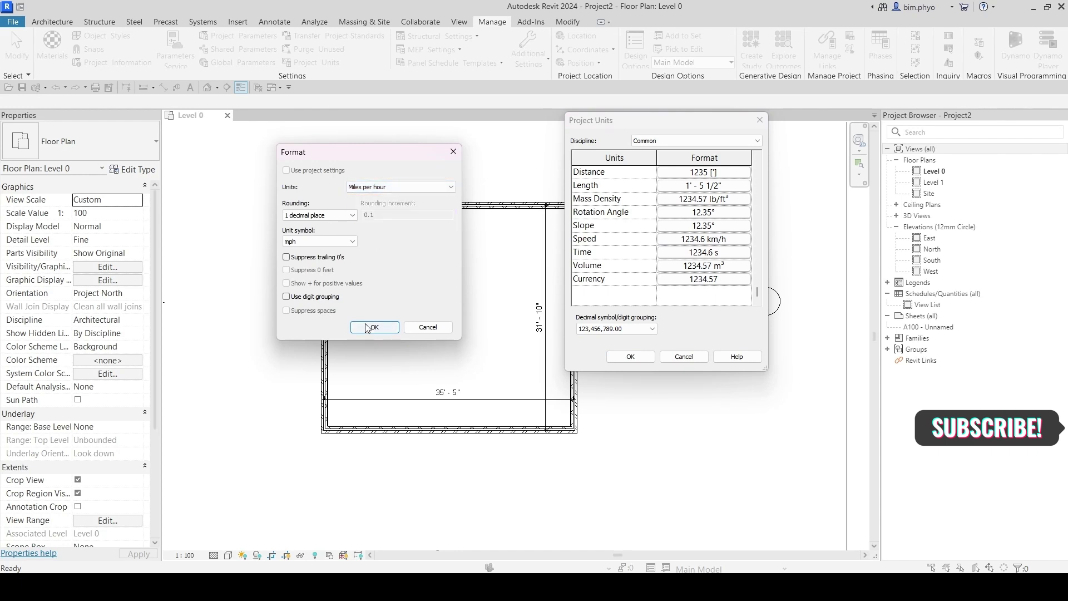
left_click(374, 326)
Step: Apply the updated units, recentre the plan, and reopen Project Units
left_click(626, 357)
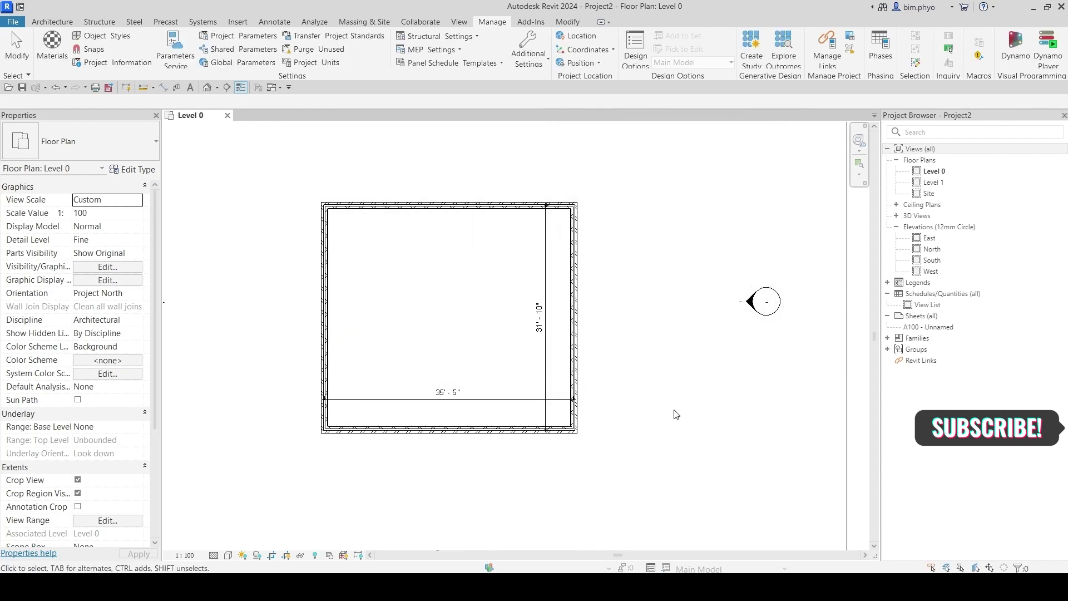
scroll(584, 338, "up", 1)
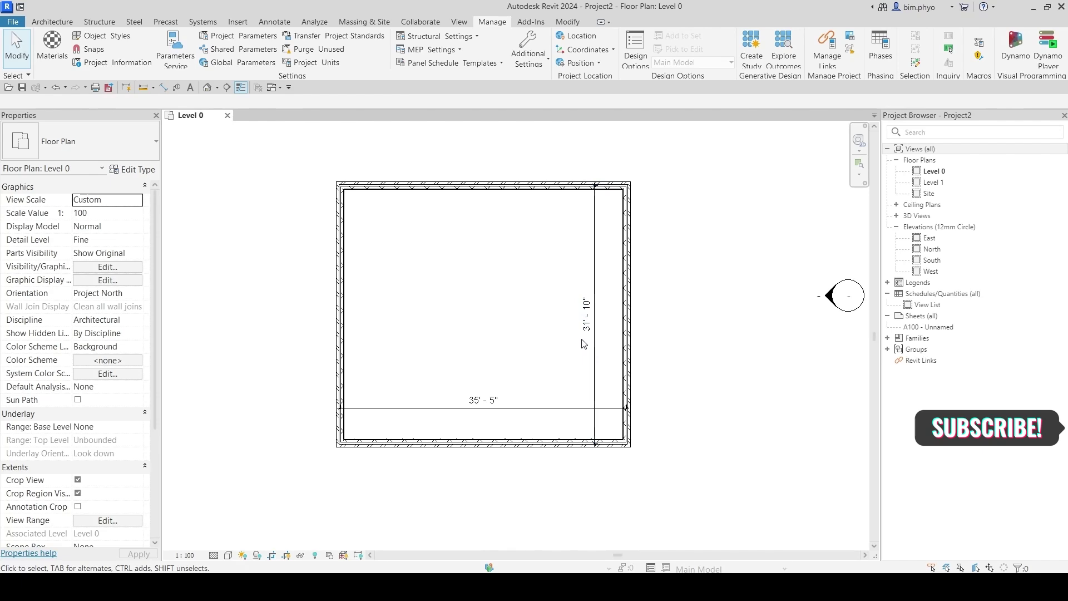
scroll(633, 318, "down", 1)
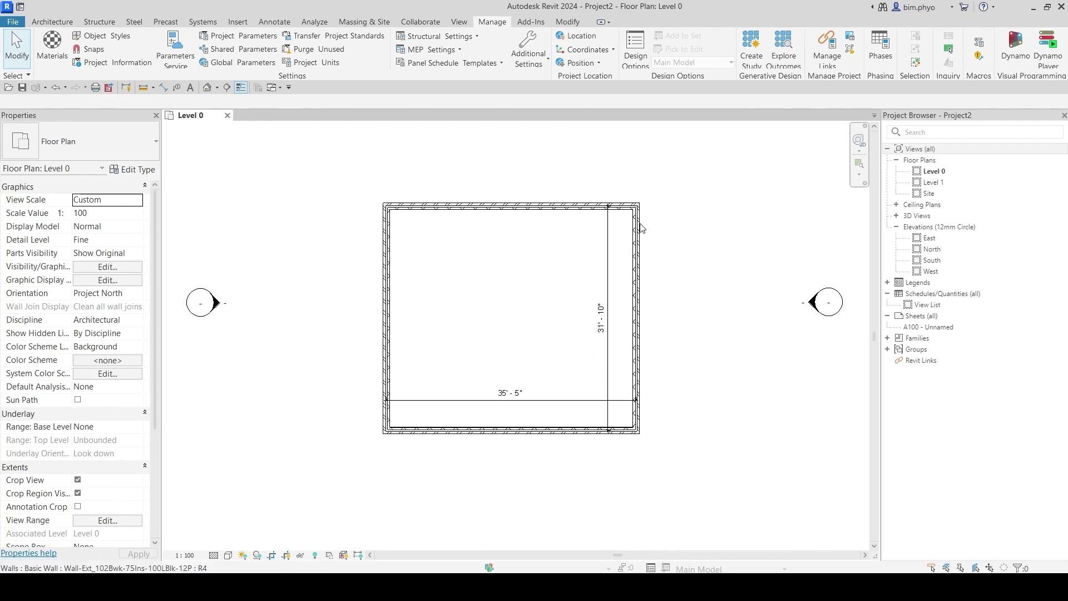
mouse_move(692, 294)
middle_mouse_down()
mouse_move(634, 275)
mouse_move(582, 166)
middle_mouse_up()
scroll(634, 276, "up", 1)
left_click(319, 63)
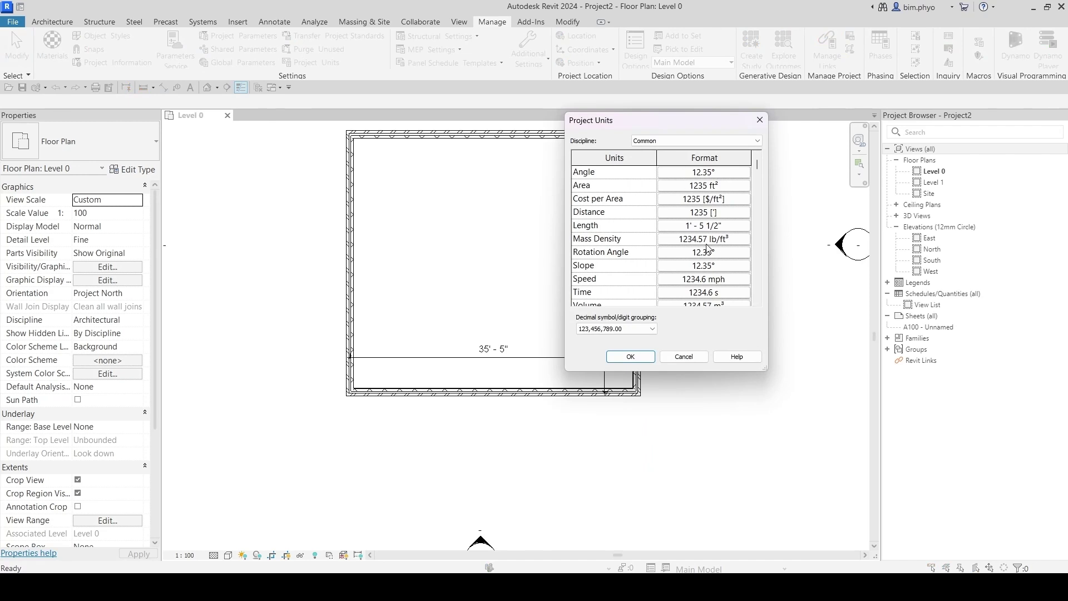
scroll(707, 249, "down", 1)
scroll(702, 267, "up", 1)
Step: Format lengths as inches with 0 decimal places and no unit symbol, so dimensions read 425 and 382
left_click(673, 227)
left_click(370, 187)
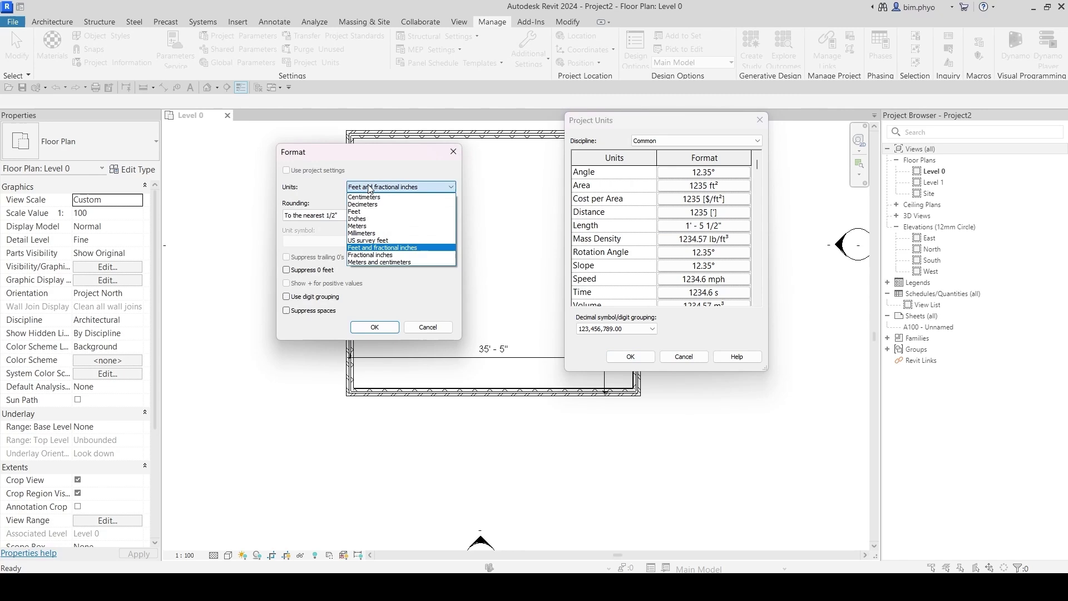
left_click(361, 219)
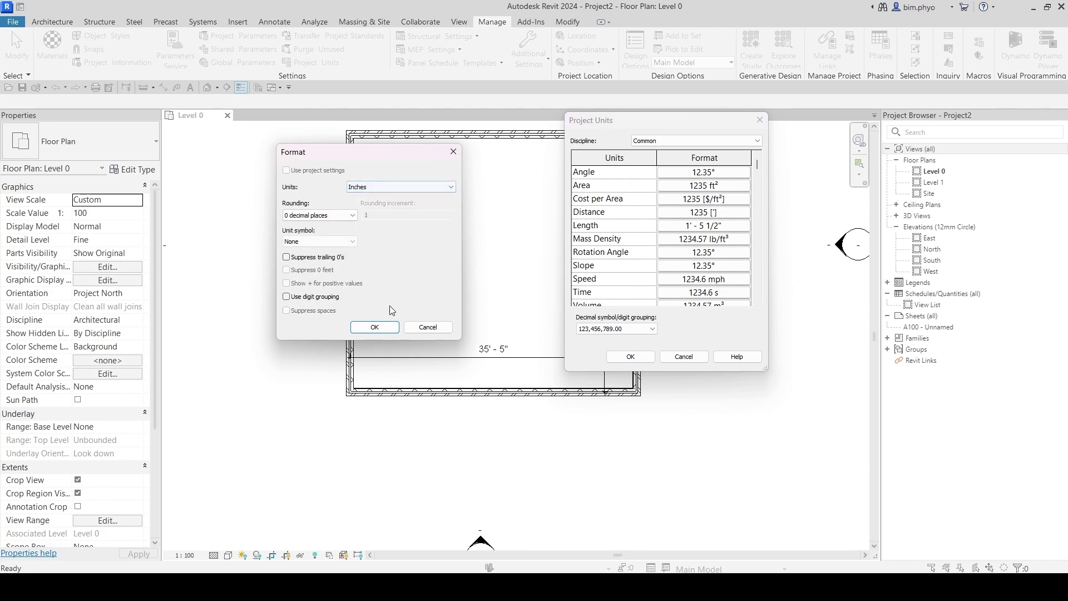
left_click(298, 236)
left_click(376, 328)
left_click(629, 358)
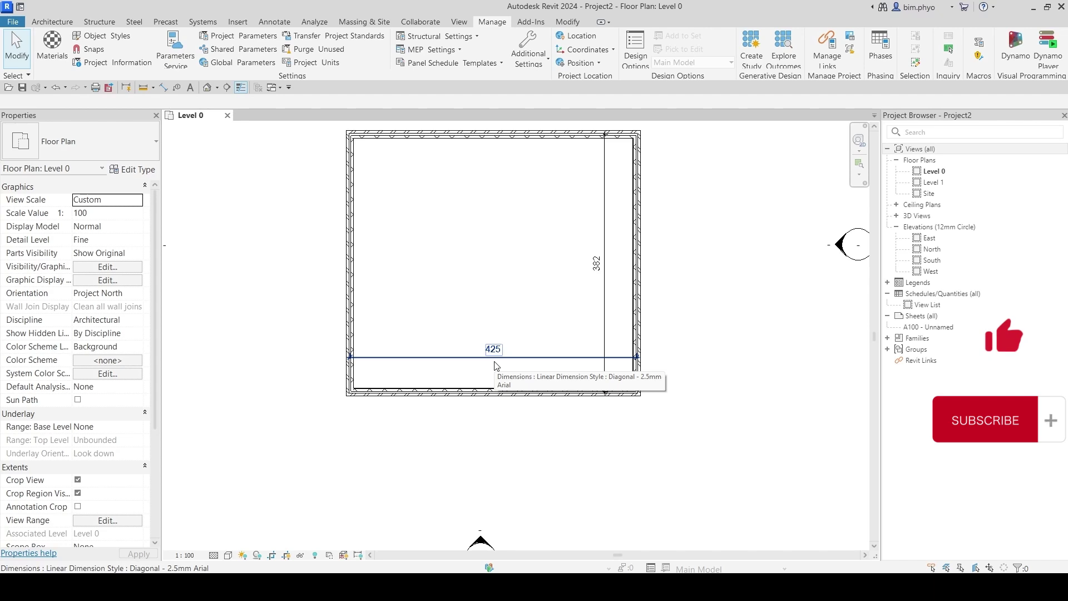
Step: Give length values the inch symbol (") in Project Units, so dimensions read 425" and 382"
left_click(317, 63)
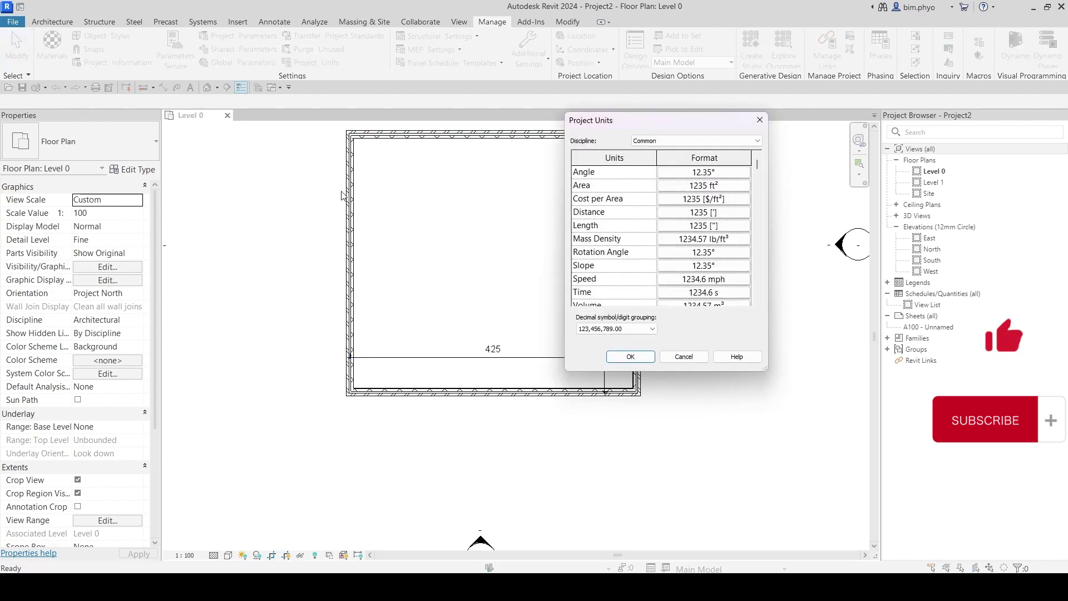
left_click(709, 230)
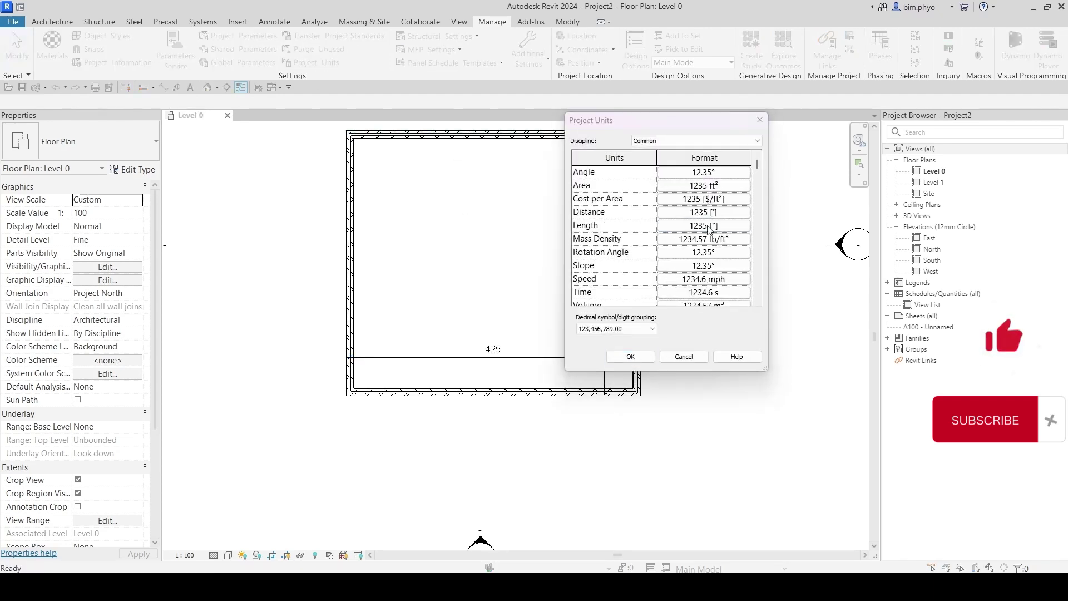
left_click(317, 241)
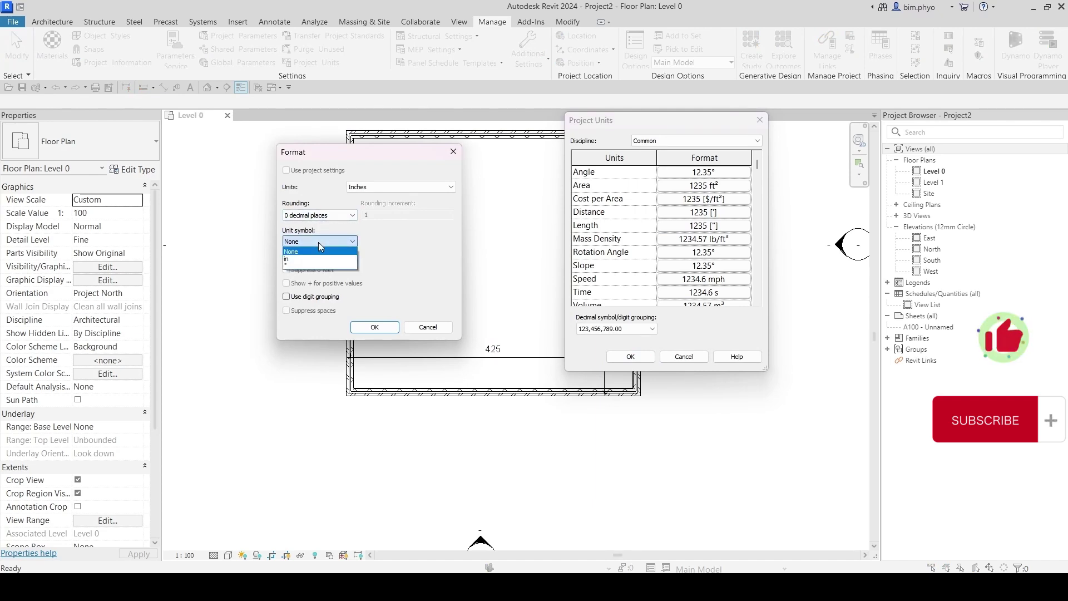
left_click(294, 266)
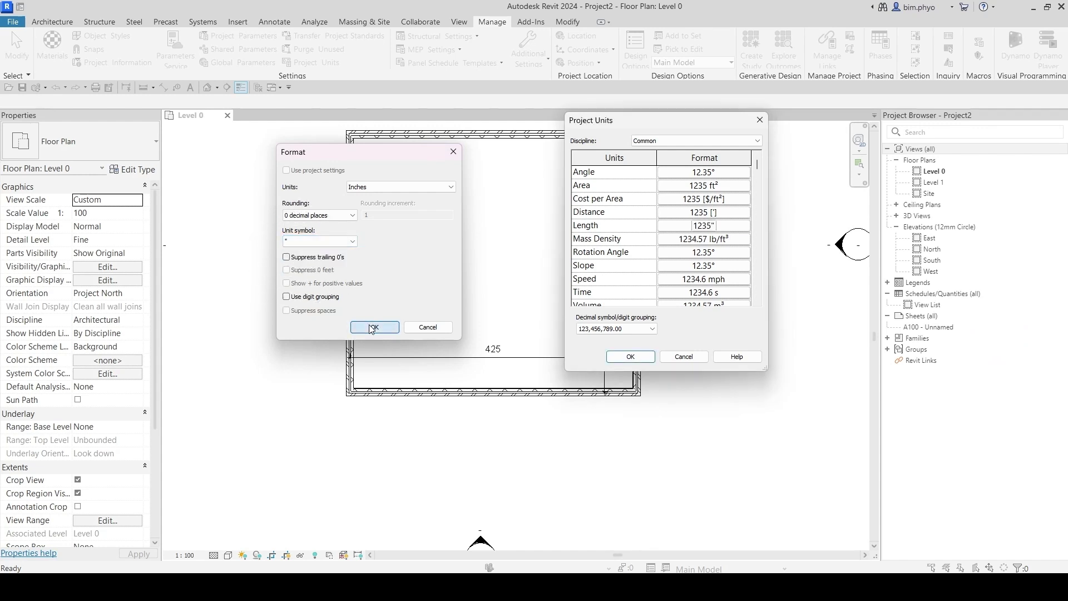
left_click(375, 327)
left_click(630, 356)
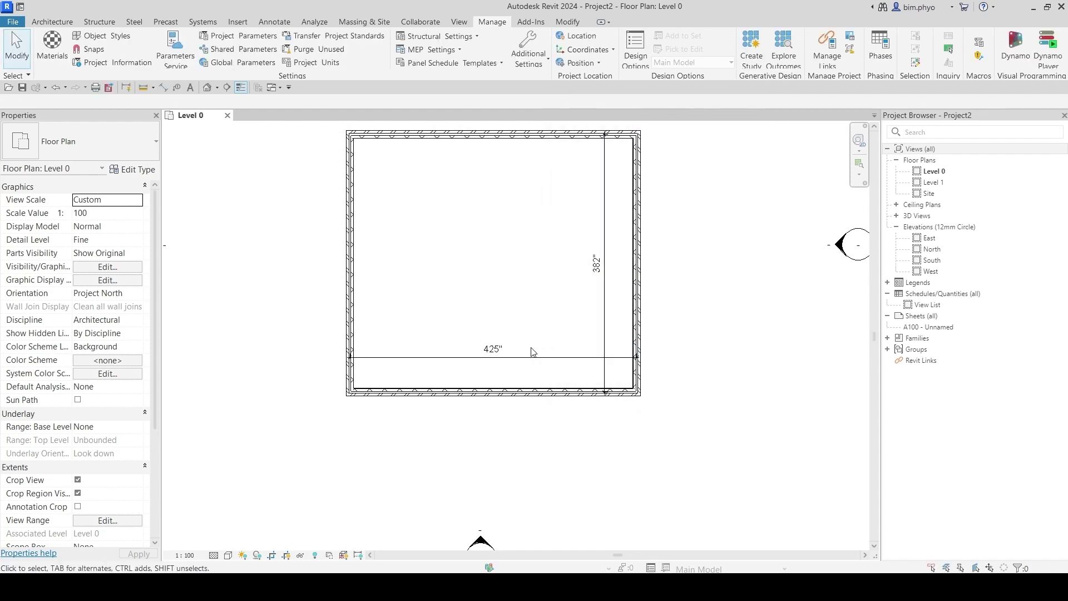
scroll(532, 354, "up", 3)
scroll(493, 385, "down", 2)
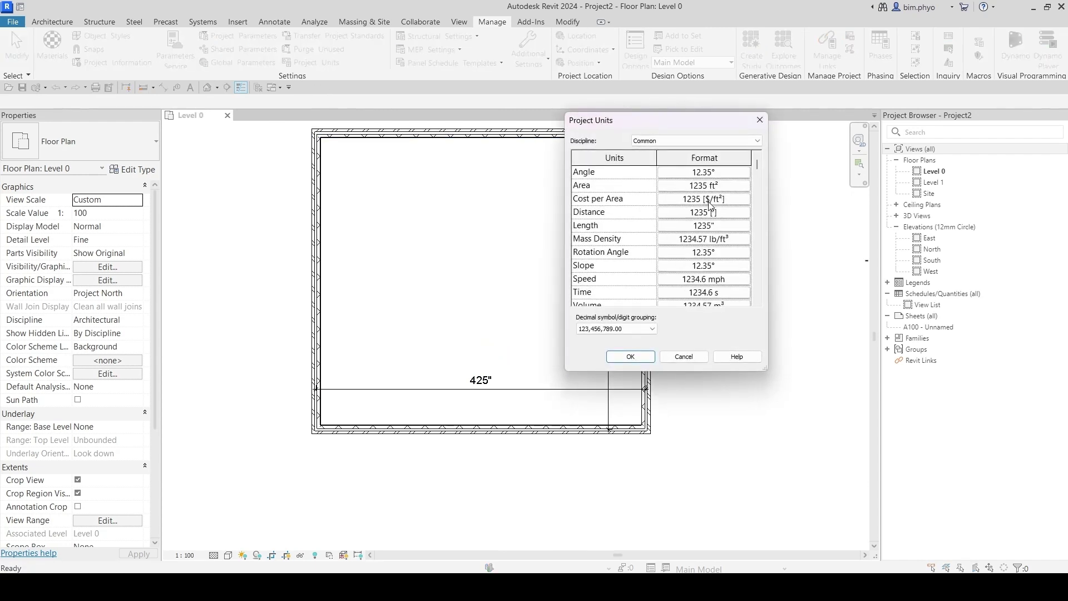
Step: Format lengths as feet and fractional inches to the nearest 1/2", giving 35' - 5" and 31' - 10"
left_click(705, 227)
left_click(378, 190)
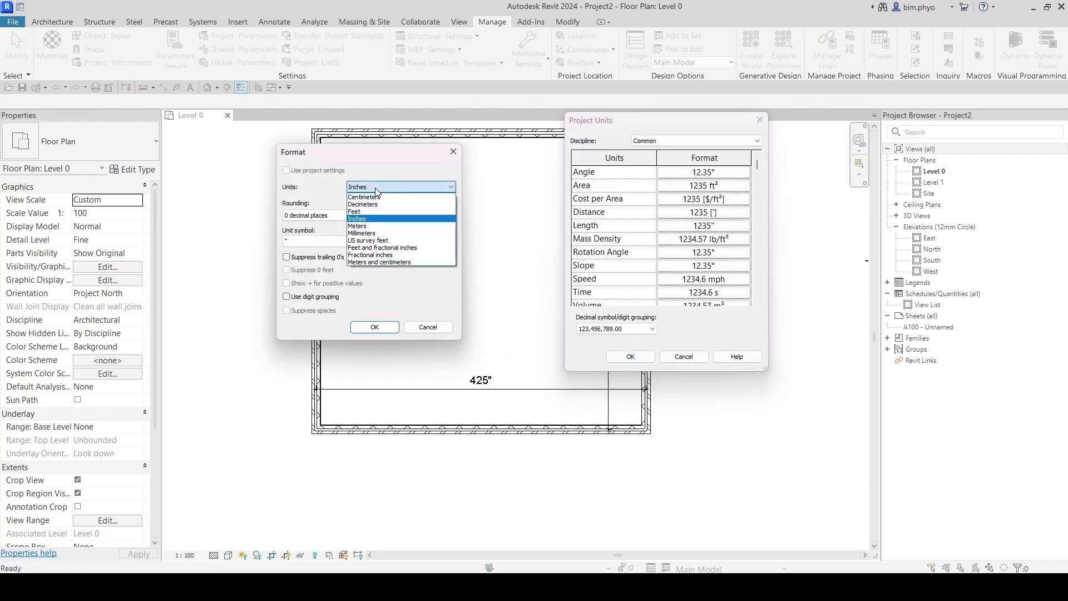
left_click(368, 250)
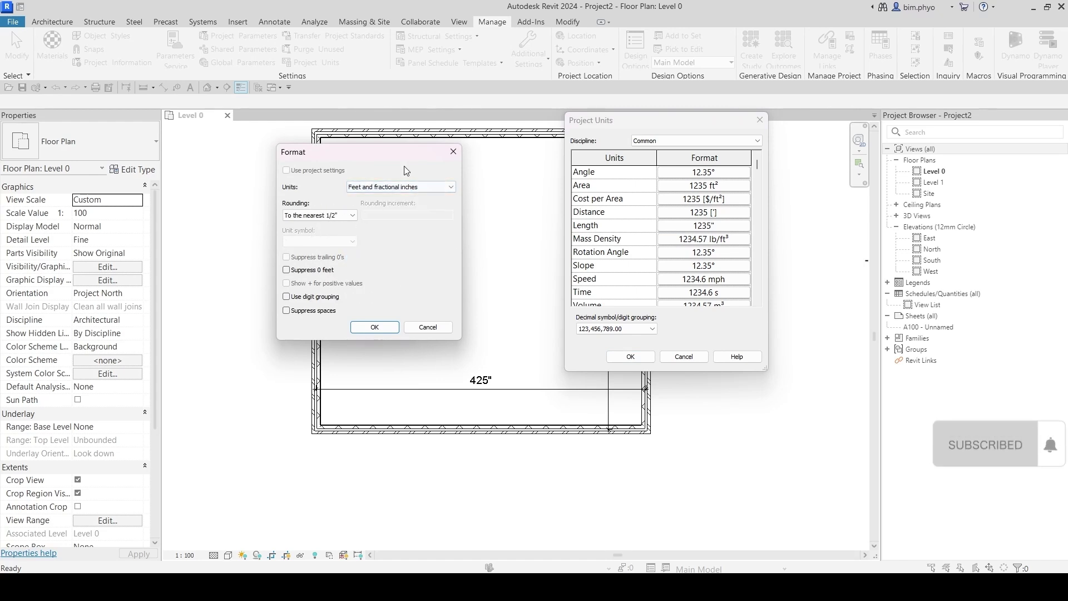
left_click(404, 187)
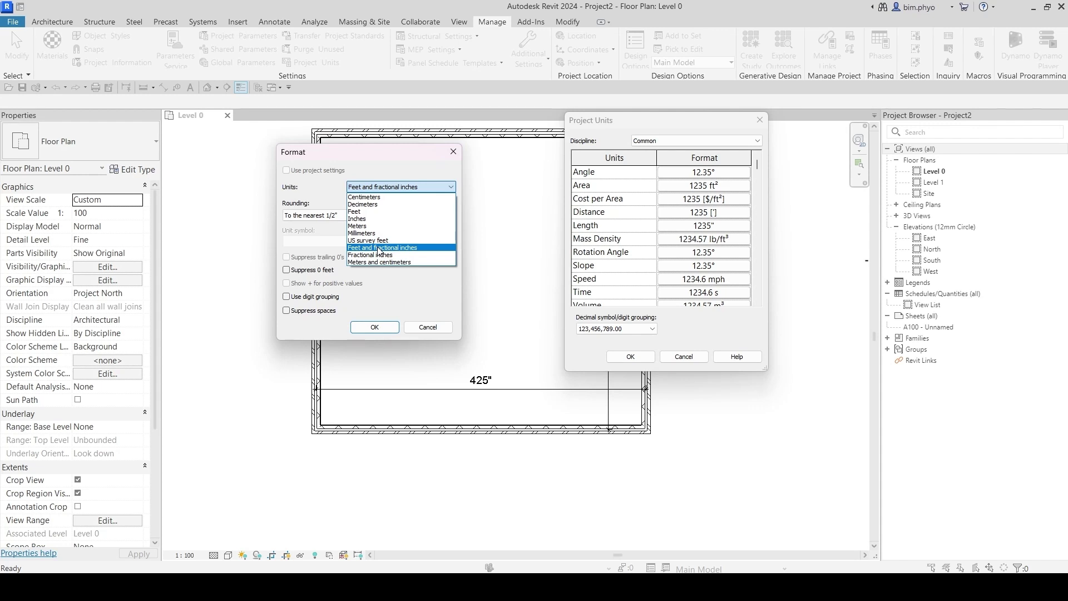
left_click(375, 248)
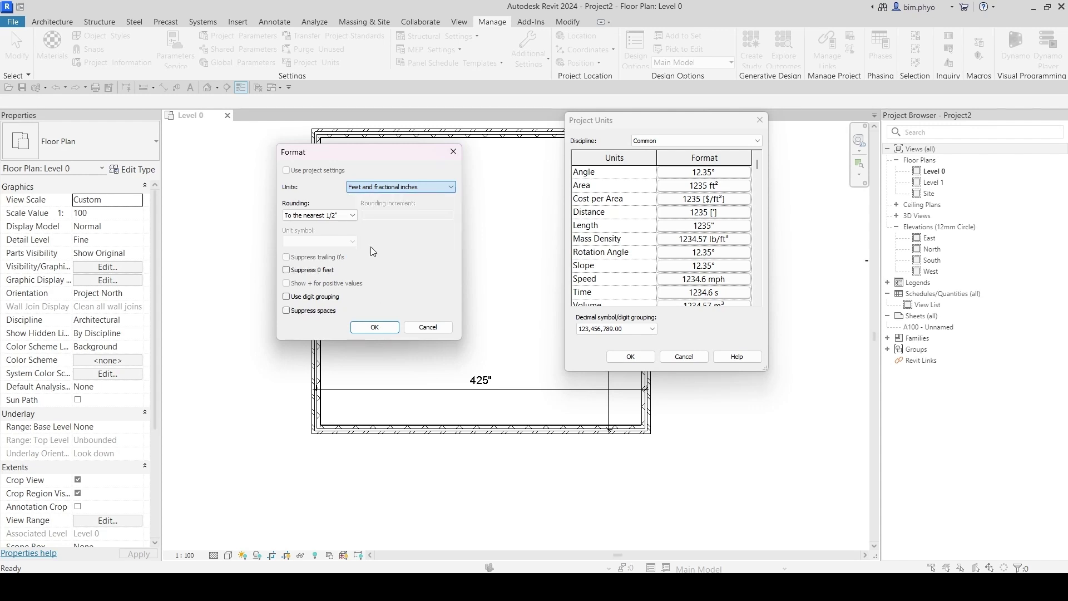
left_click(371, 329)
left_click(628, 357)
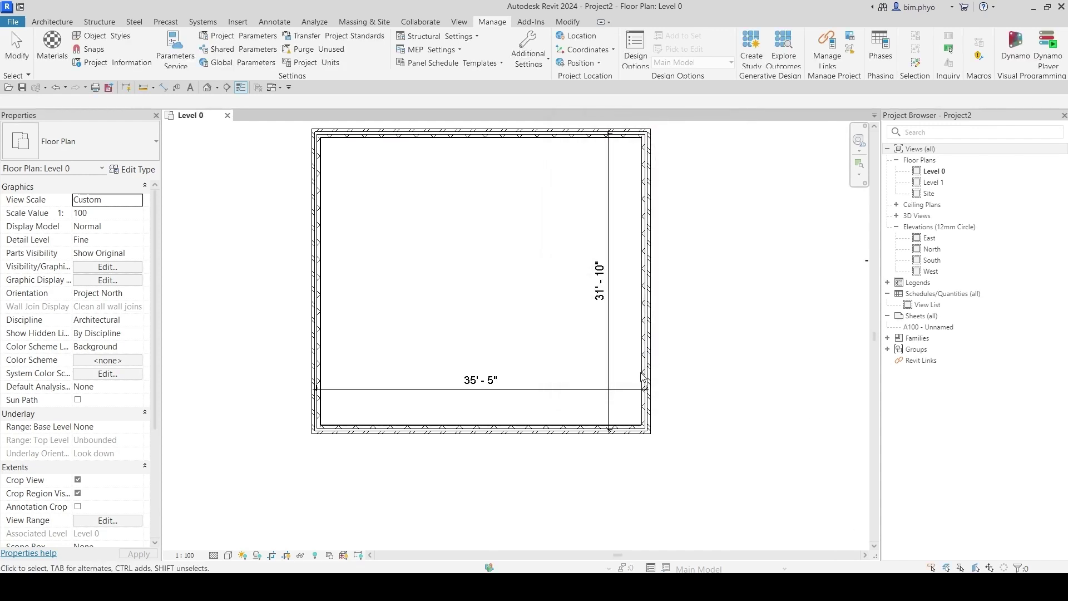
scroll(483, 406, "up", 3)
scroll(483, 406, "up", 2)
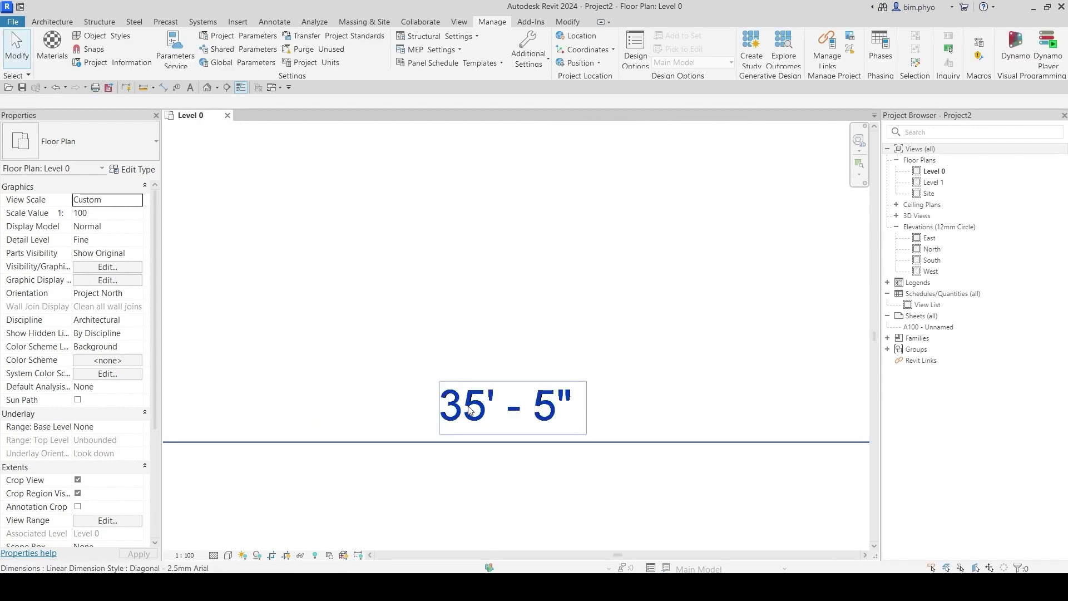
scroll(483, 406, "down", 2)
scroll(501, 404, "down", 2)
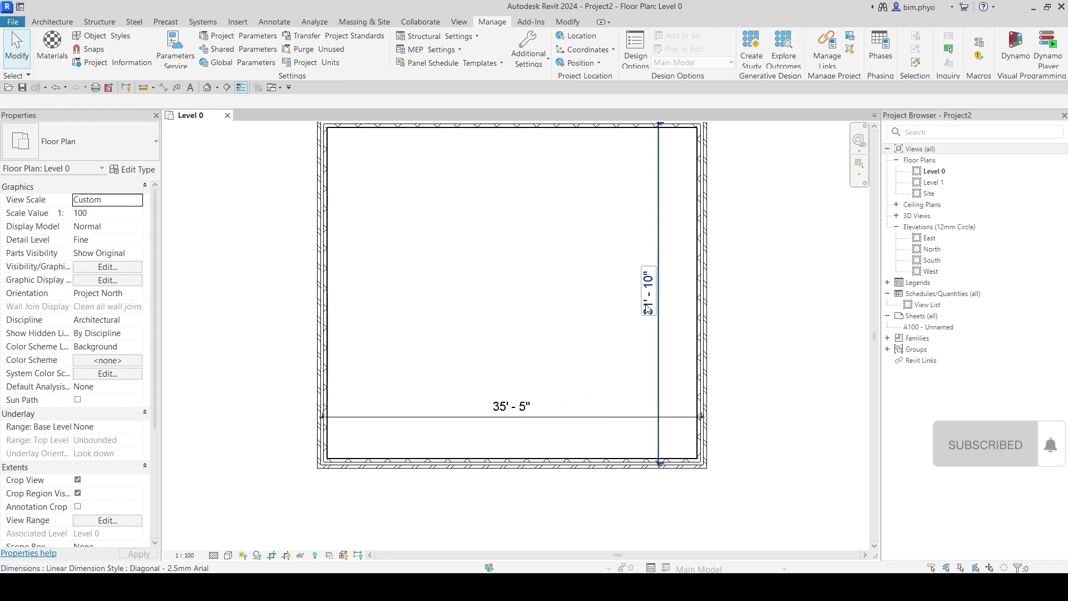
scroll(649, 298, "down", 1)
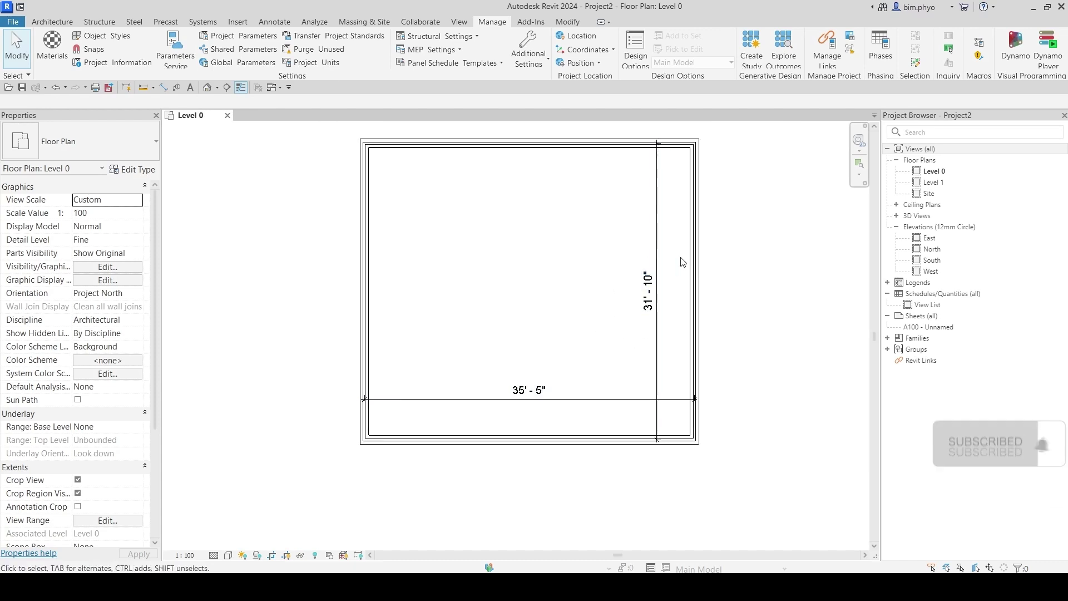
scroll(674, 296, "down", 1)
scroll(719, 299, "down", 1)
scroll(768, 309, "down", 1)
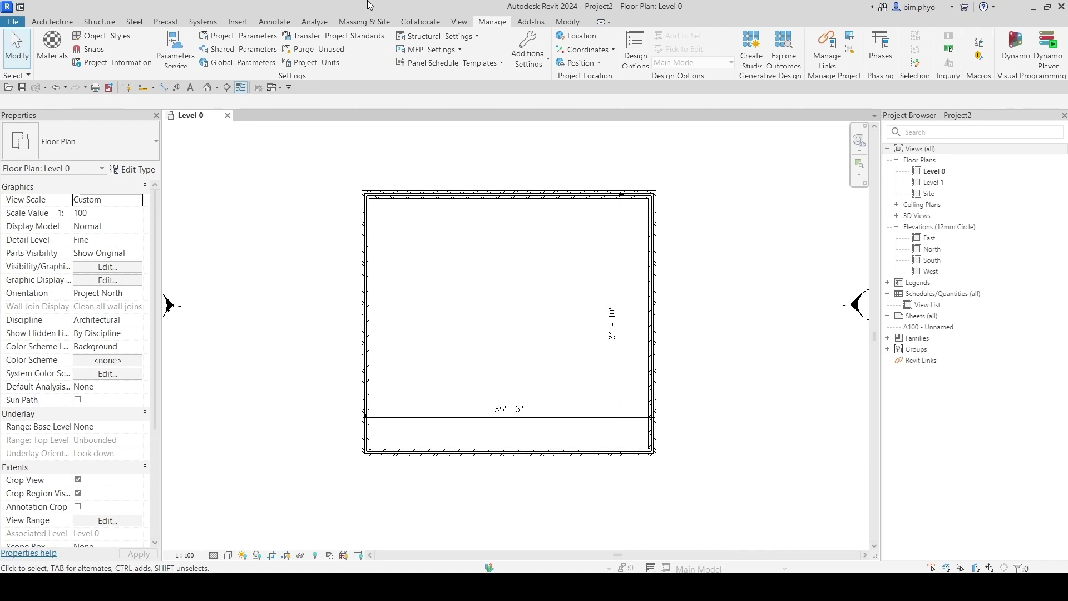
Step: Open Project Units from Manage and move the dialog toward the centre of the screen
left_click(318, 62)
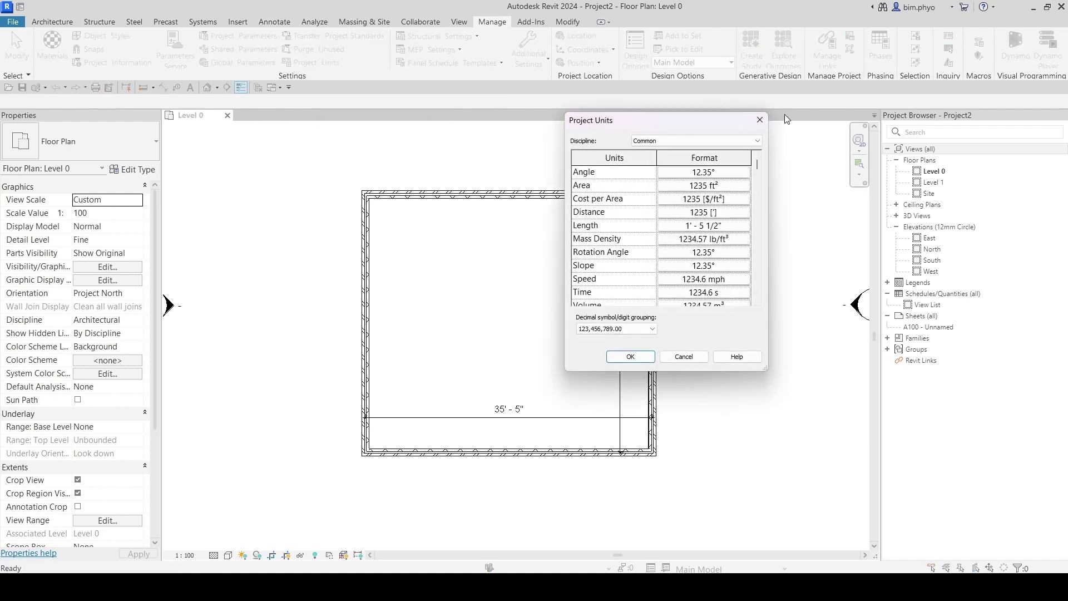
left_click_drag(674, 127, 597, 178)
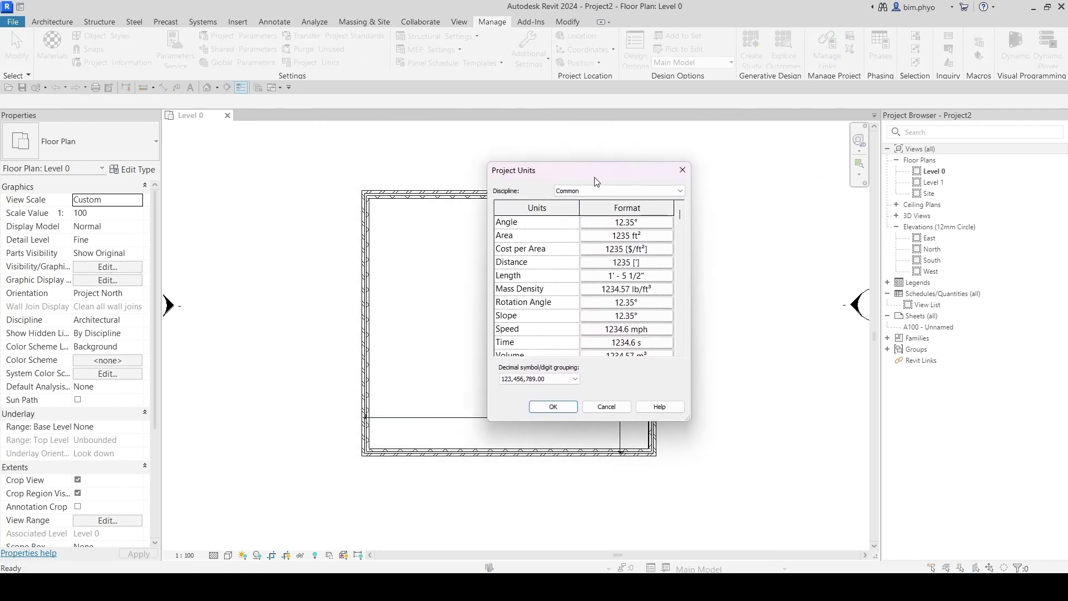